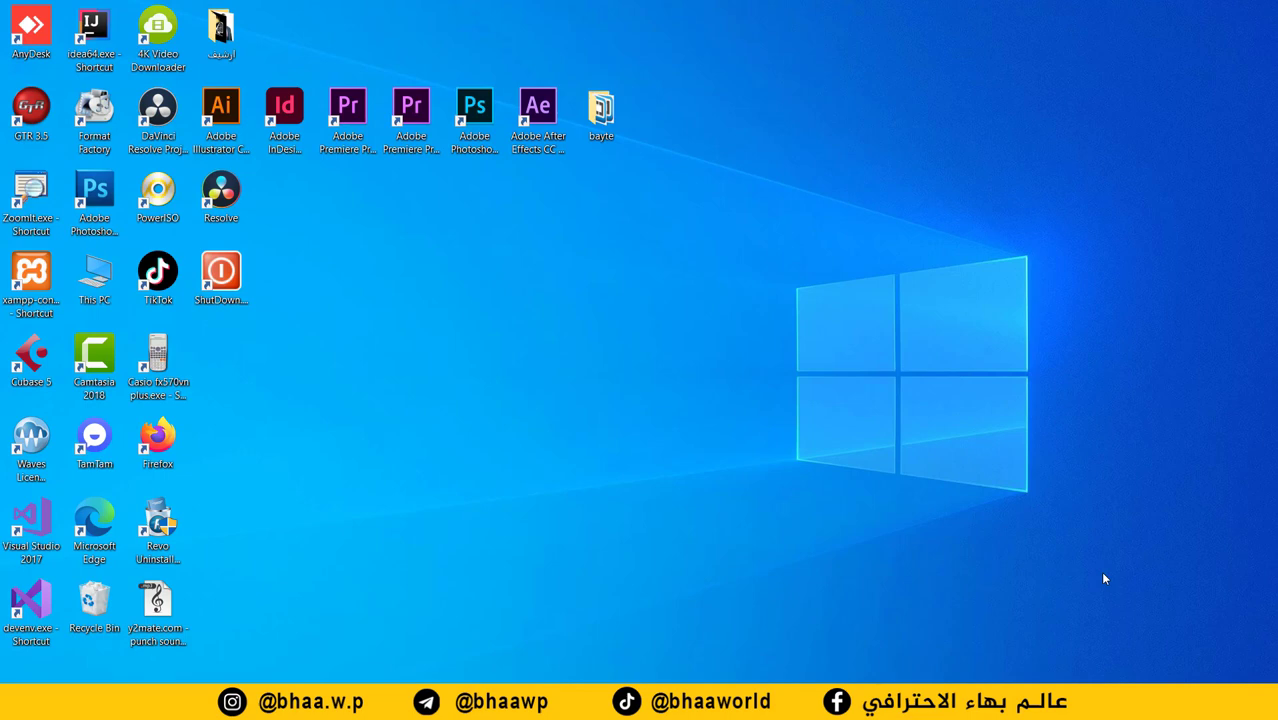
Examine the context menu options offered on the desktop background and inside This PC, closing the This PC window when done
right_click(639, 316)
right_click(650, 283)
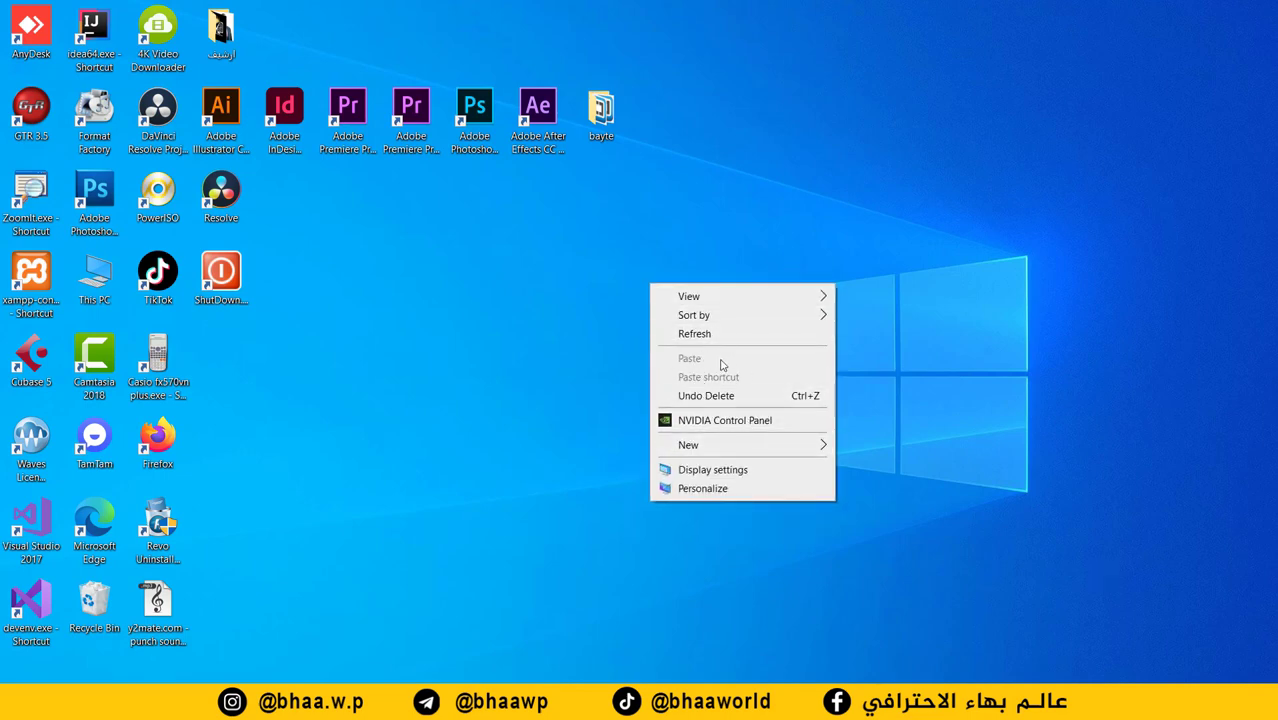
left_click(95, 278)
double_click(95, 280)
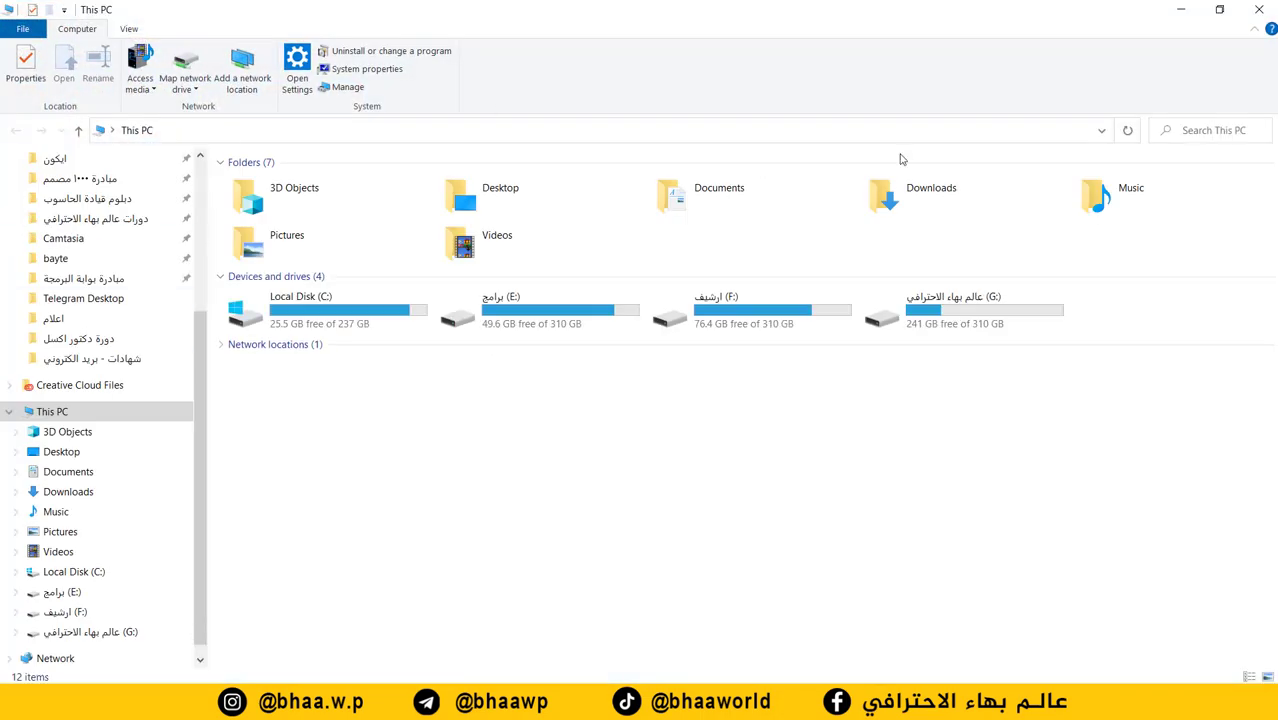
right_click(684, 438)
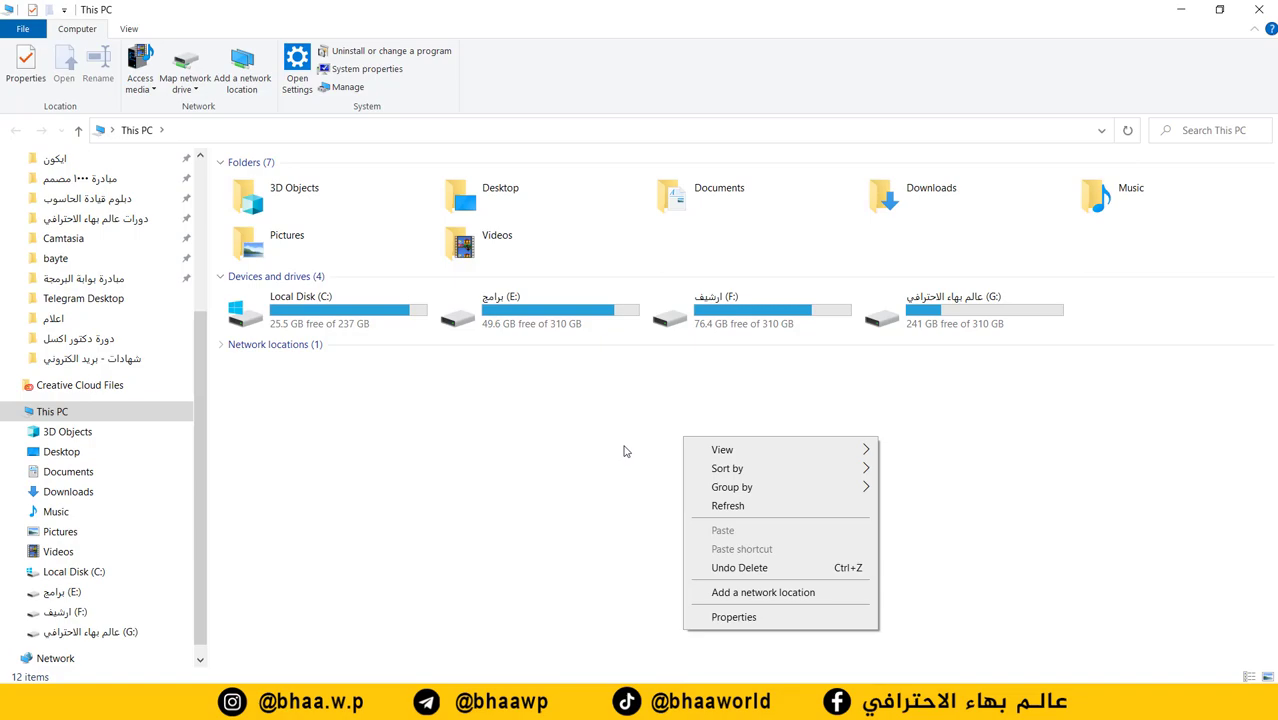
left_click(1258, 9)
left_click(1258, 9)
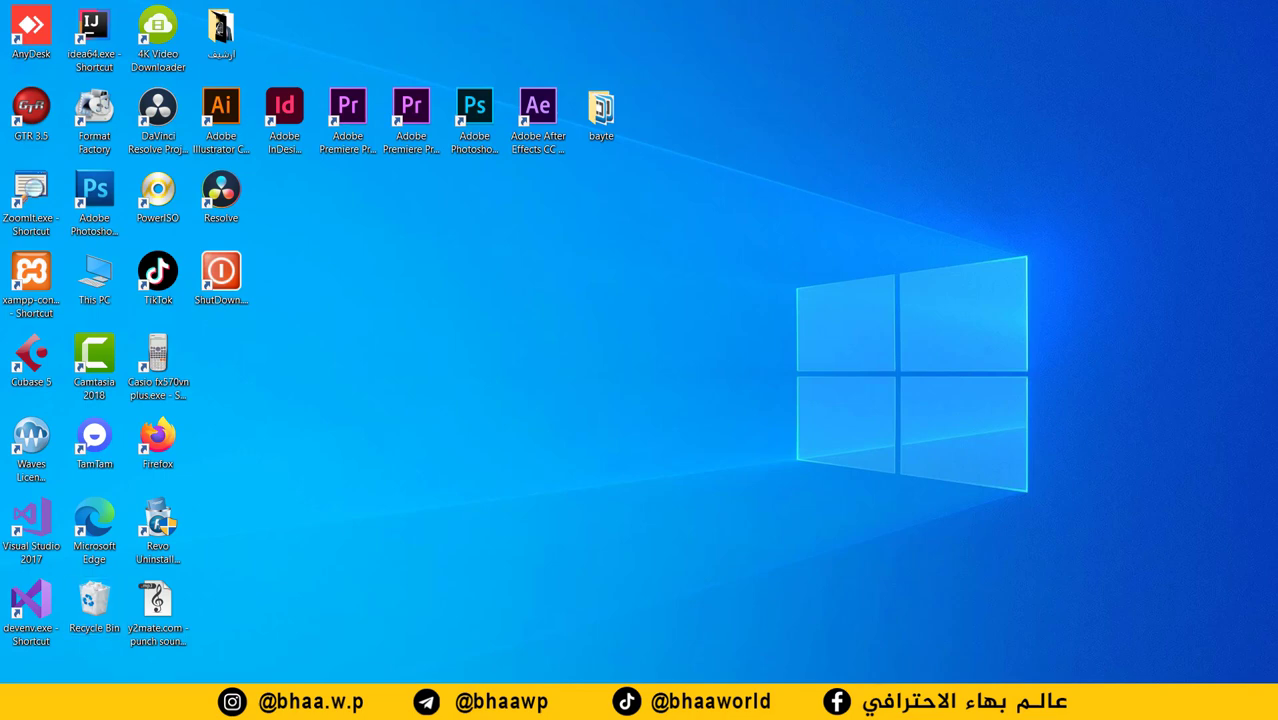
Search Windows for "reg" and open the Registry Editor
key("super+s")
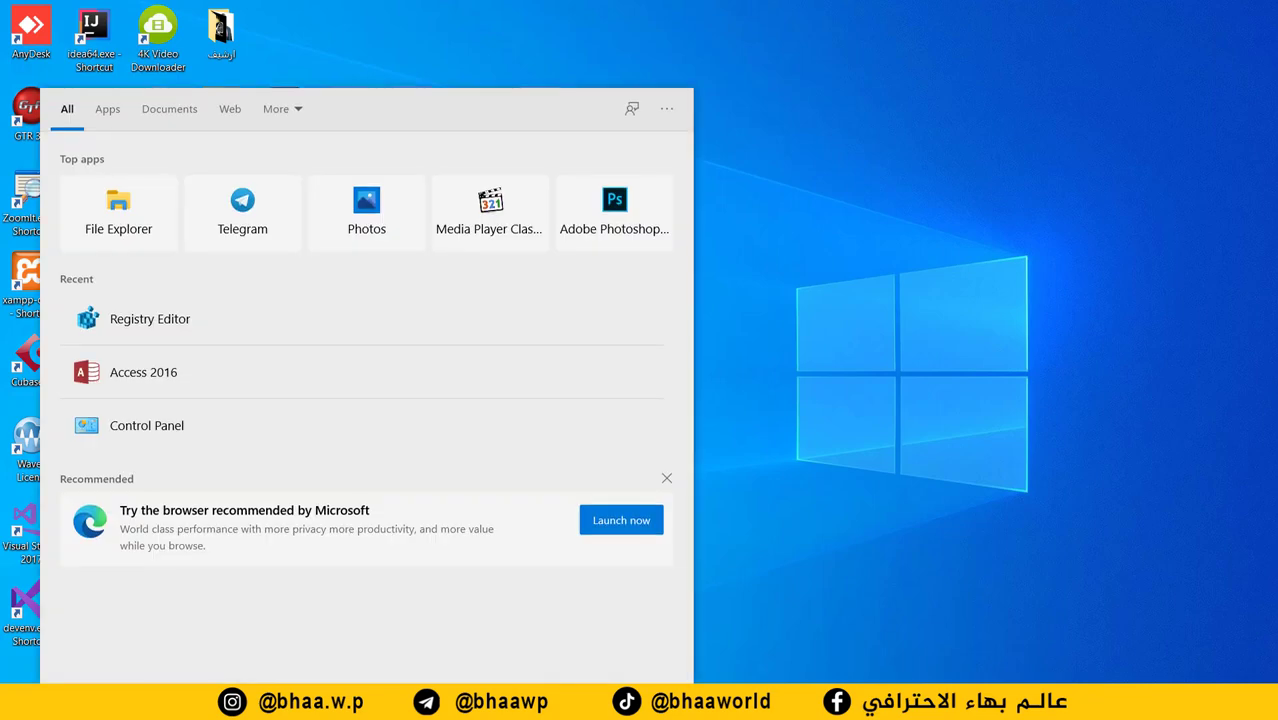
type("reg")
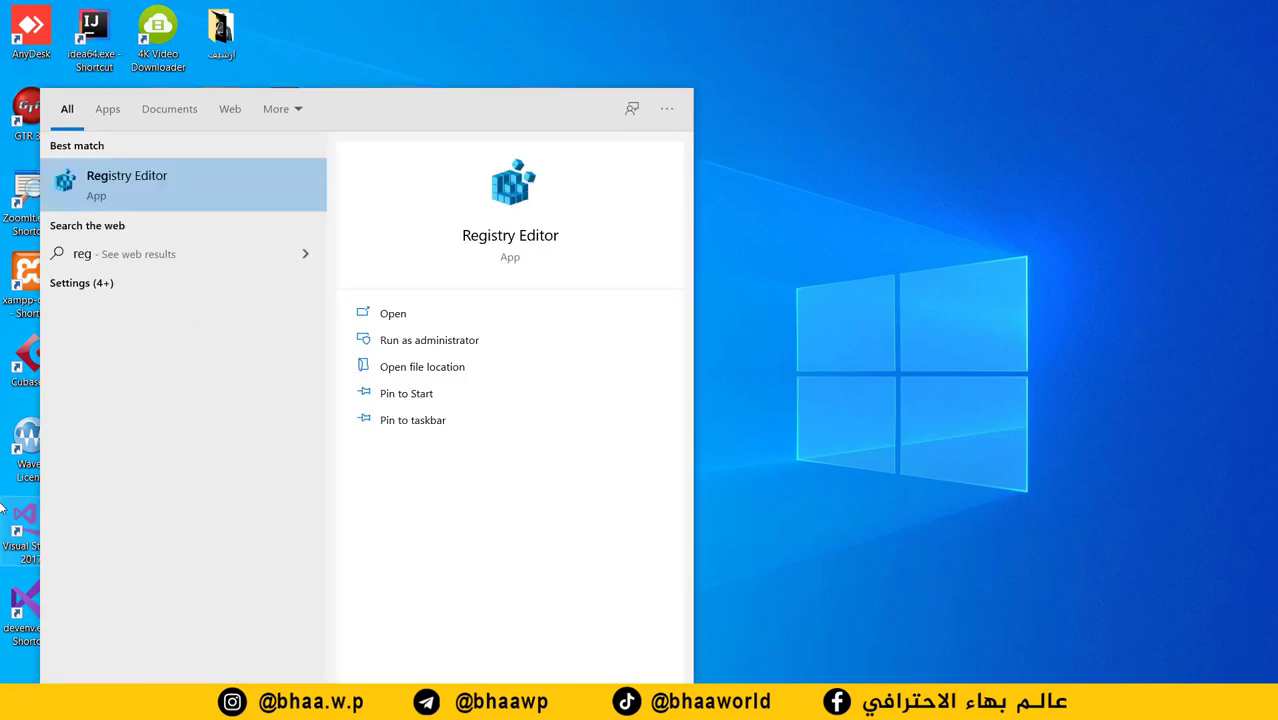
left_click(125, 183)
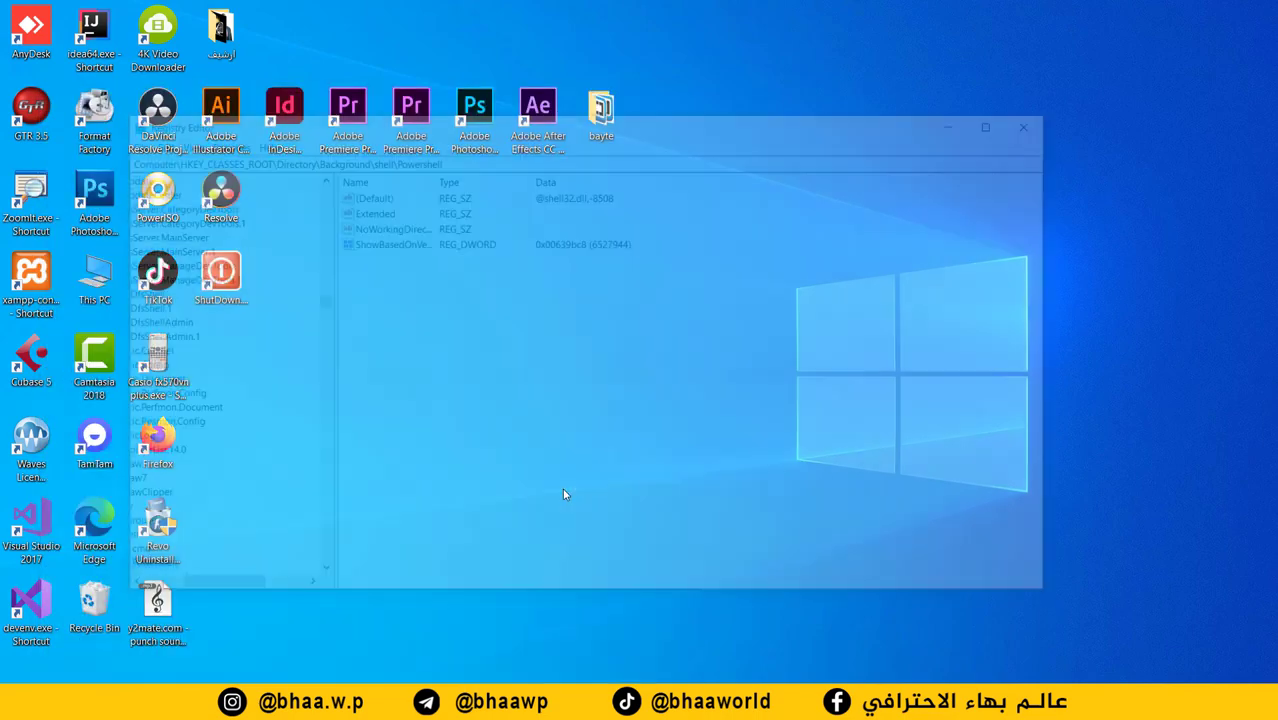
Collapse the registry tree to its root keys and reposition the Registry Editor window on the desktop
key("Left")
key("Left")
key("Left")
key("Left")
key("Left")
key("Left")
key("Left")
key("Left")
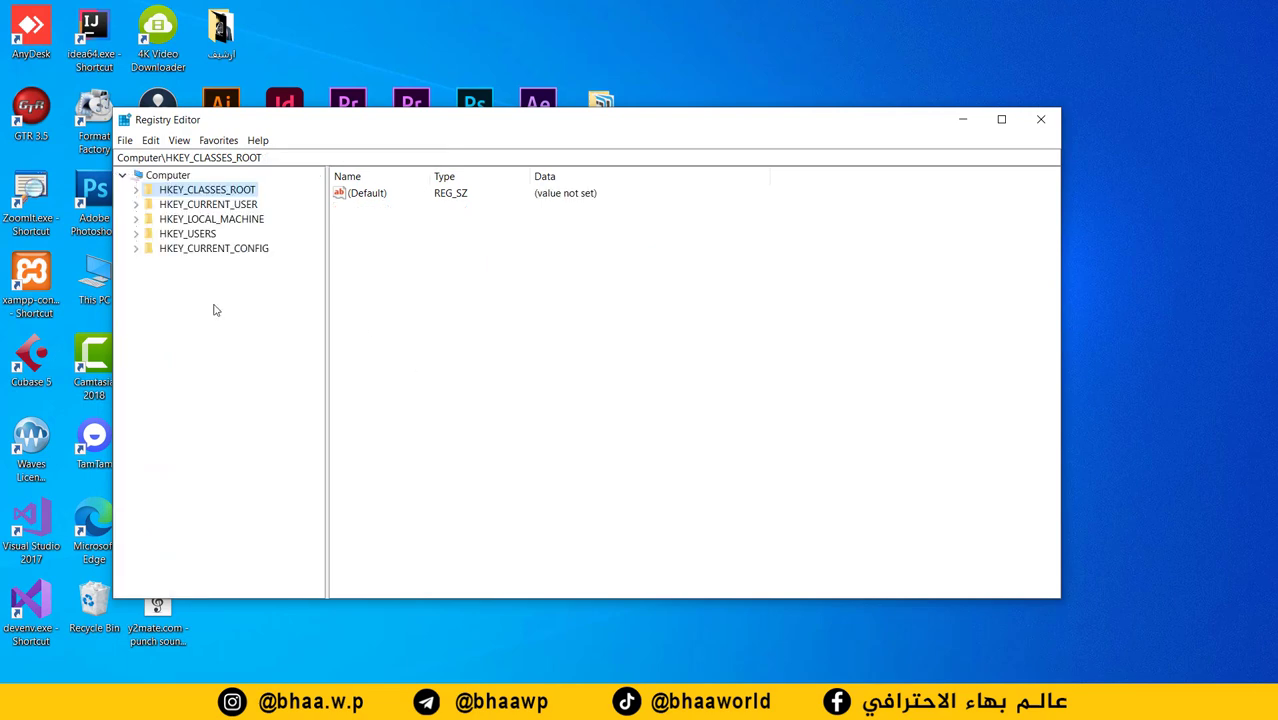
left_click_drag(393, 132, 480, 115)
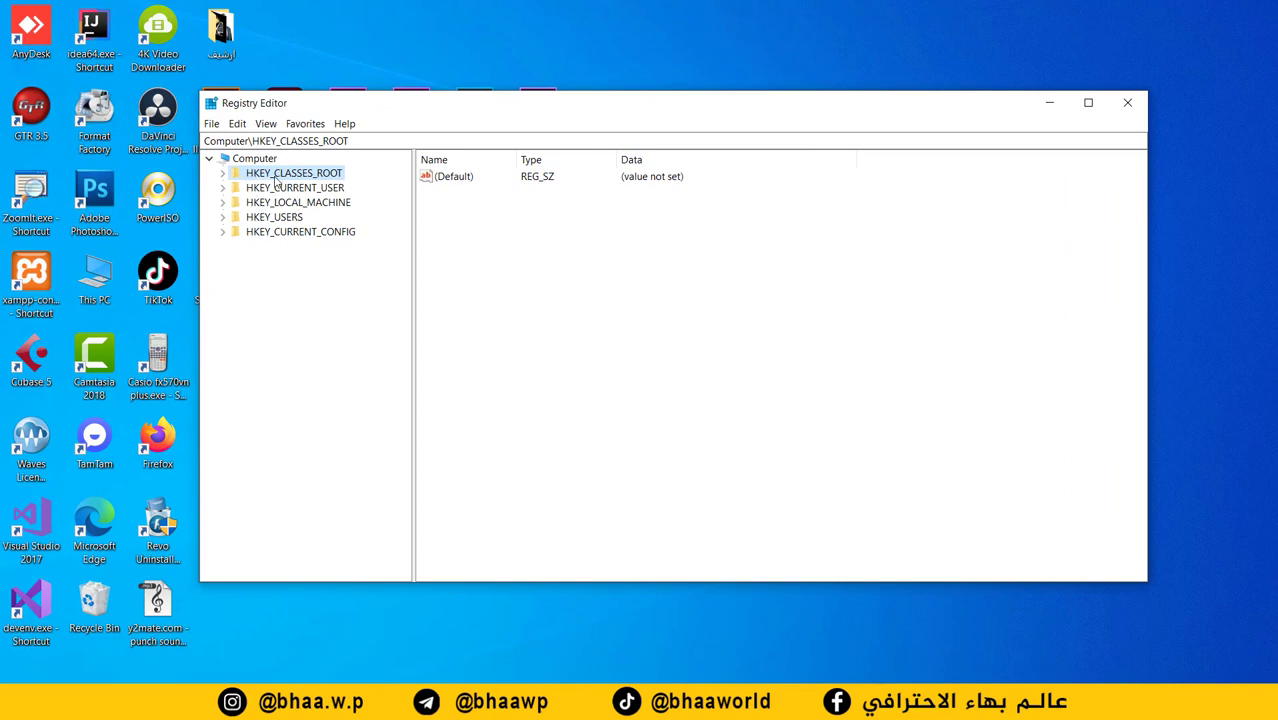
Expand HKEY_CLASSES_ROOT and its Directory key in the registry tree
left_click(224, 177)
scroll(400, 195, "up", 1)
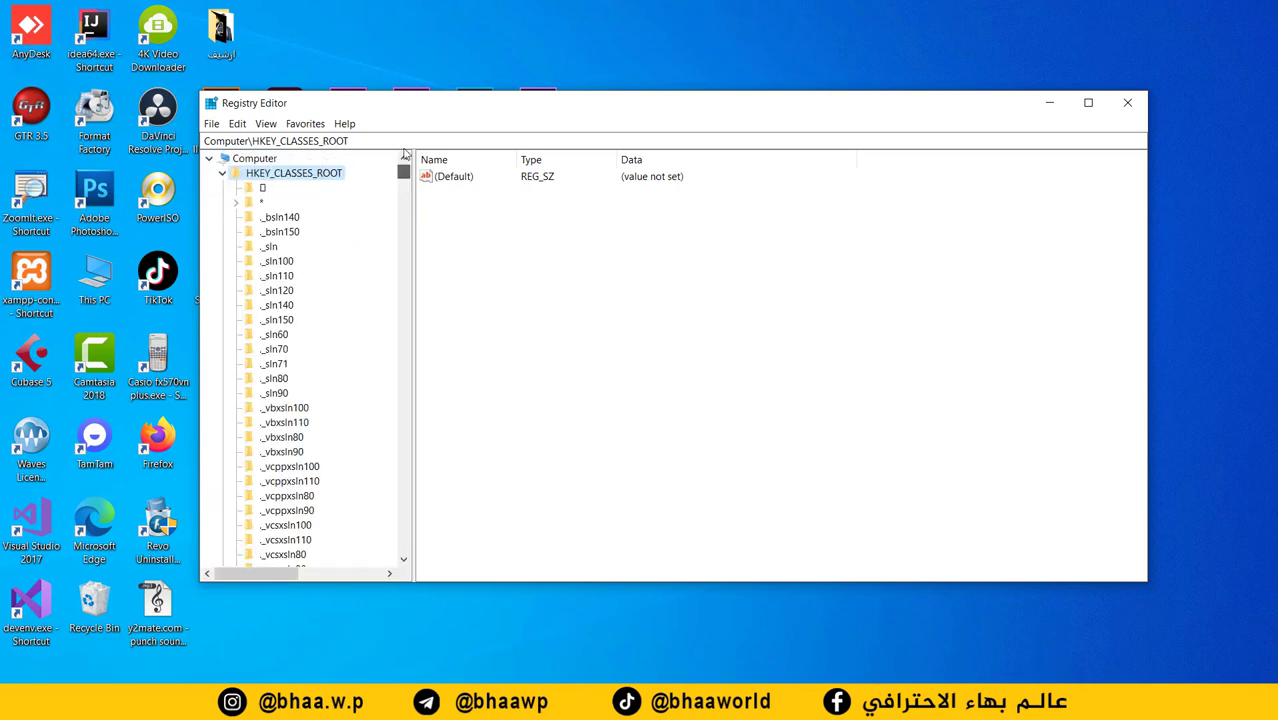
left_click_drag(403, 178, 403, 290)
scroll(365, 306, "down", 13)
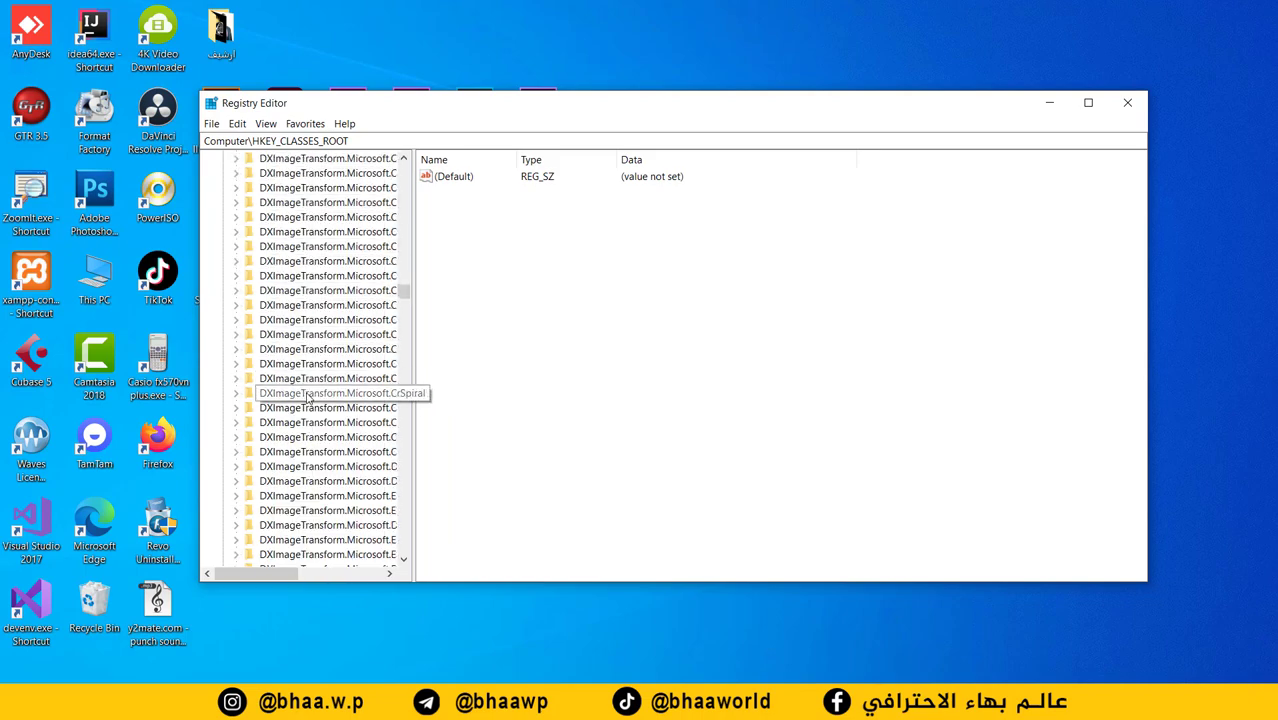
scroll(309, 396, "up", 10)
left_click(268, 204)
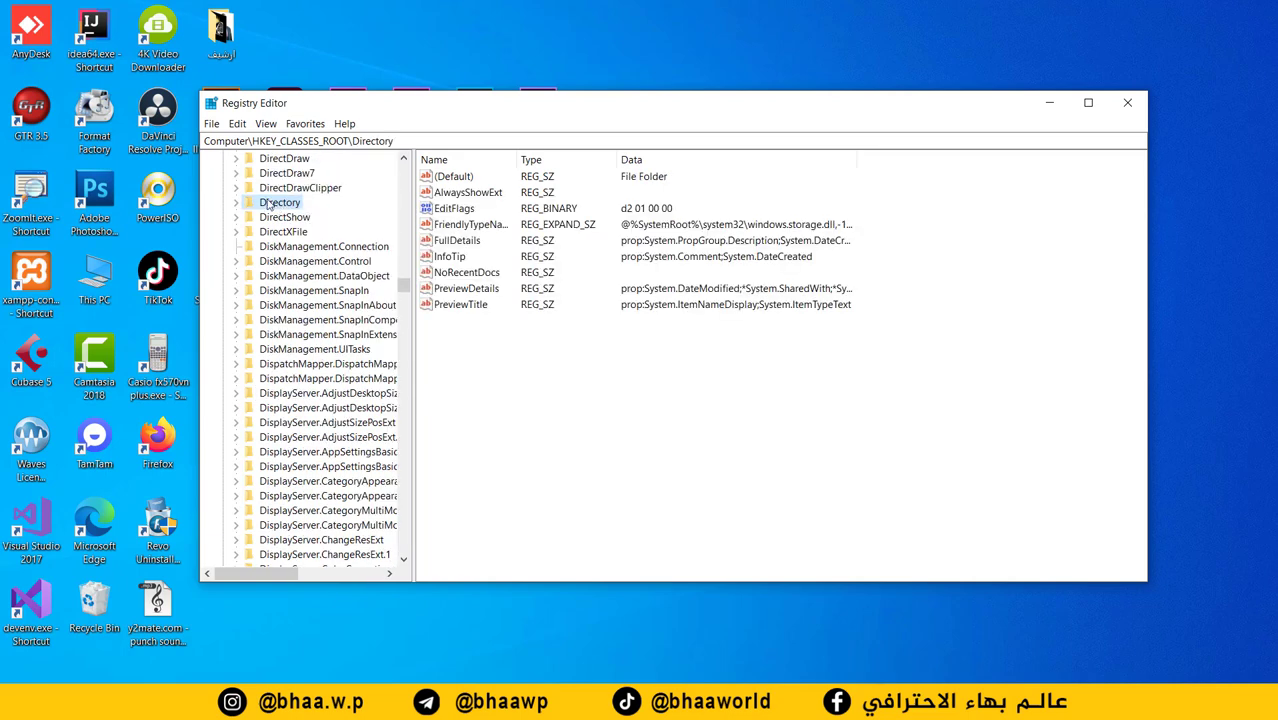
left_click(237, 203)
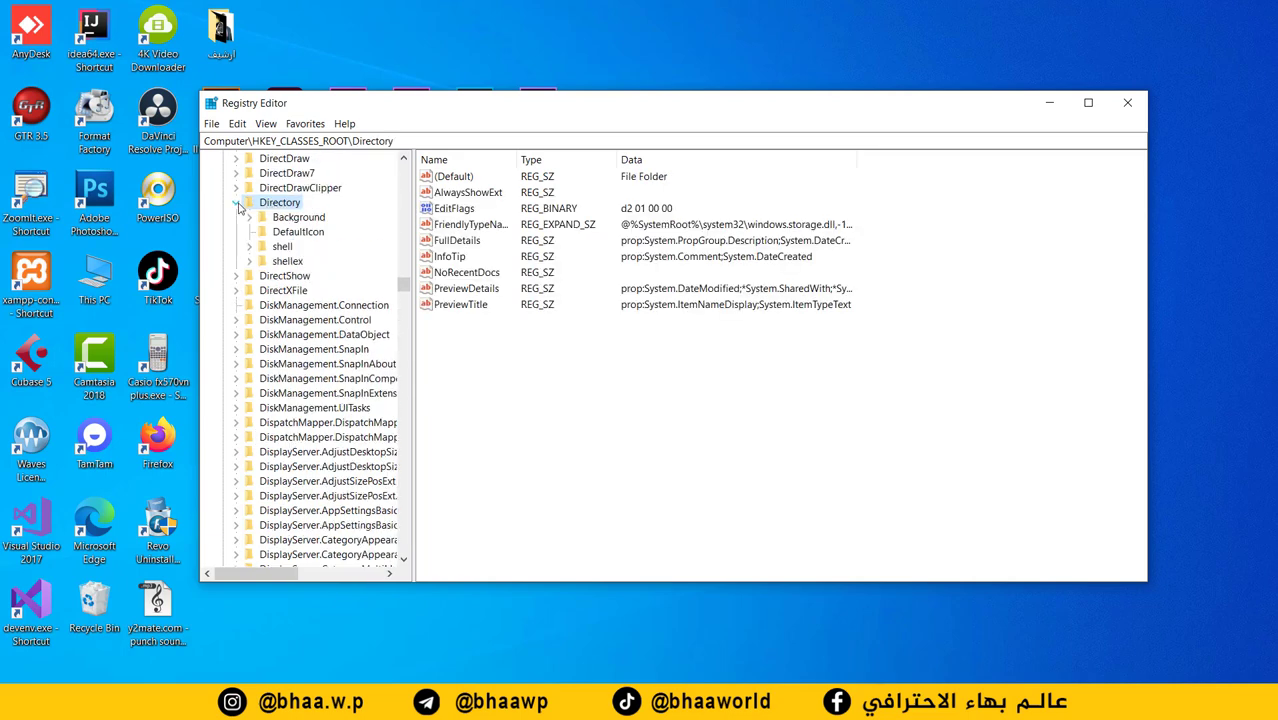
Expand the Background key under Directory and its shell subkey, leaving the Powershell key collapsed
left_click(293, 218)
left_click(250, 218)
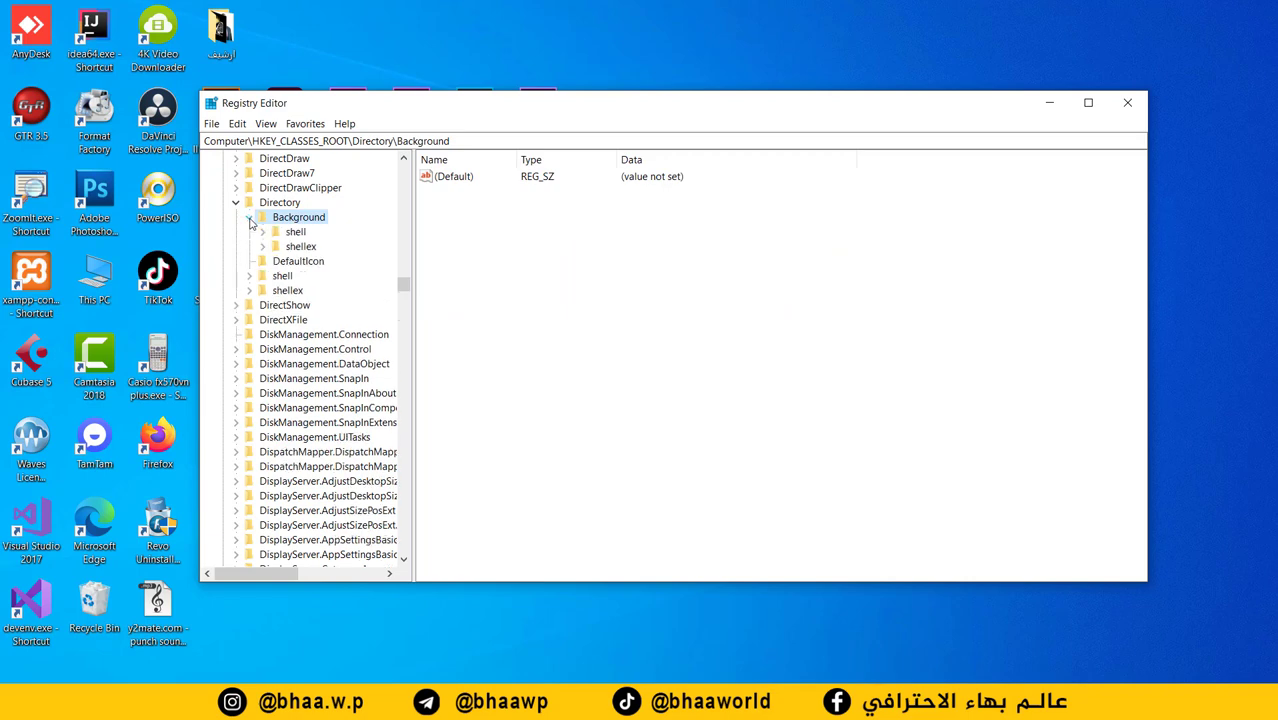
left_click(295, 233)
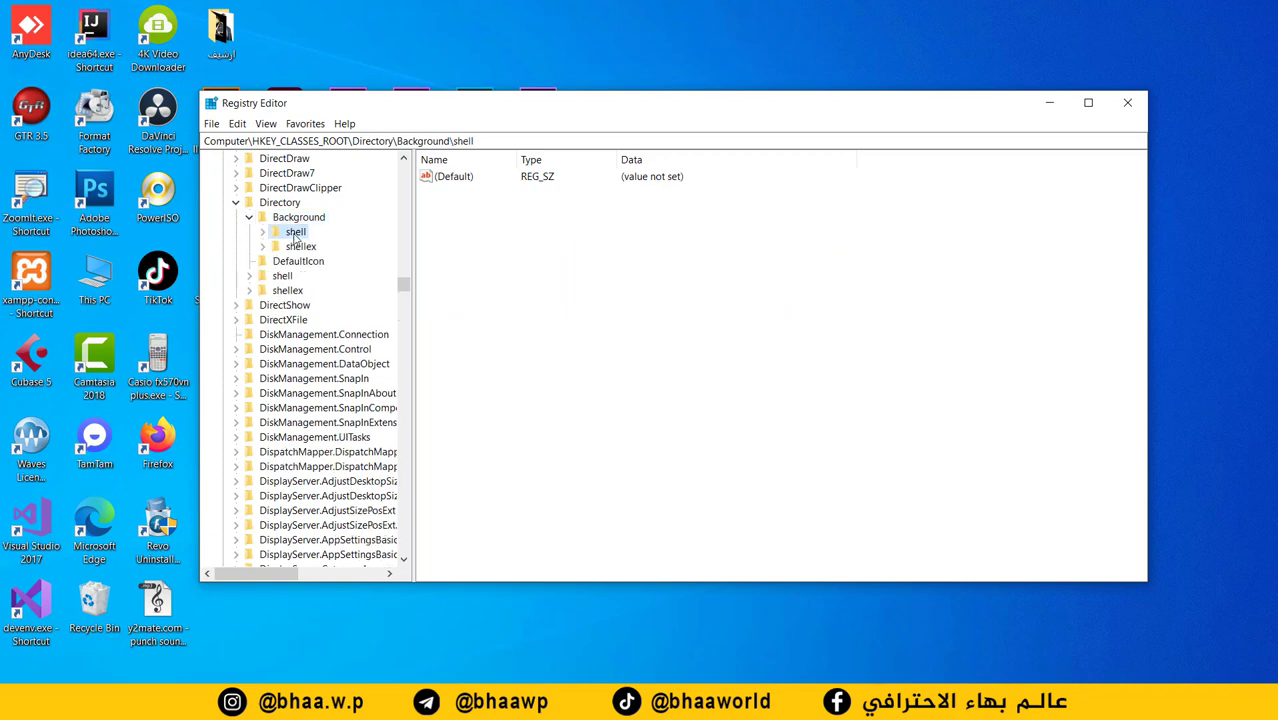
left_click(264, 233)
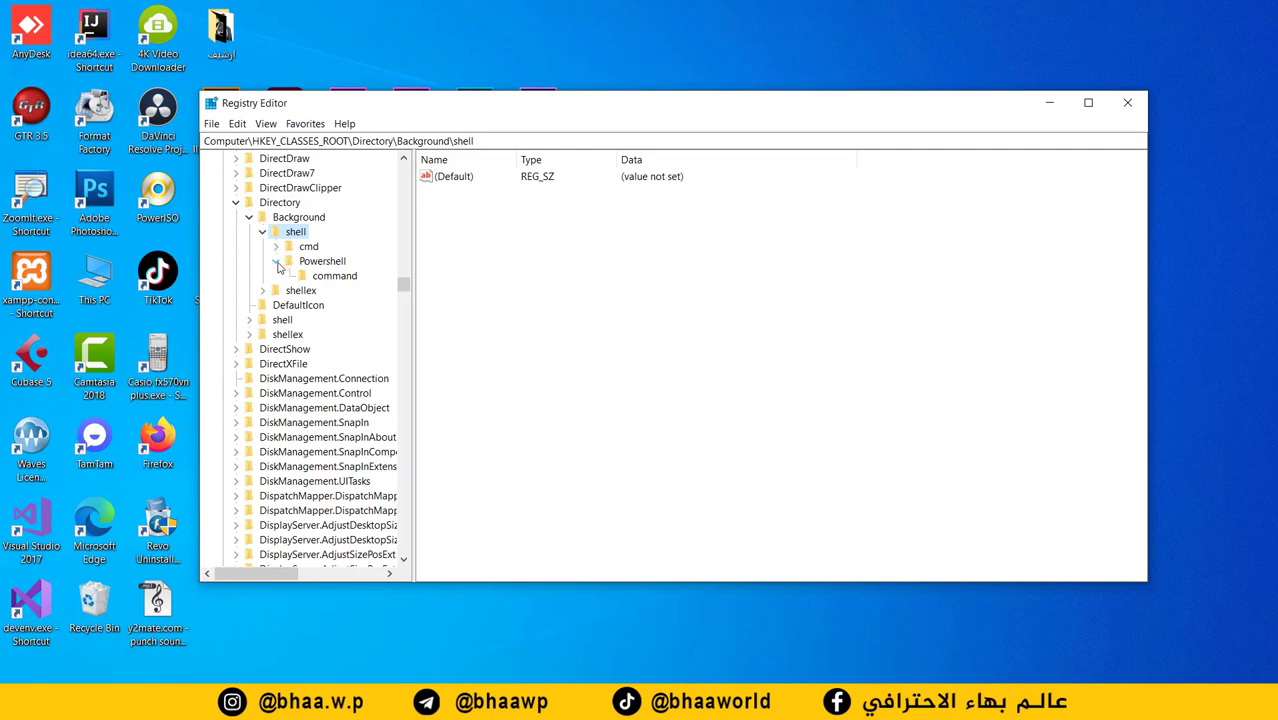
left_click(277, 263)
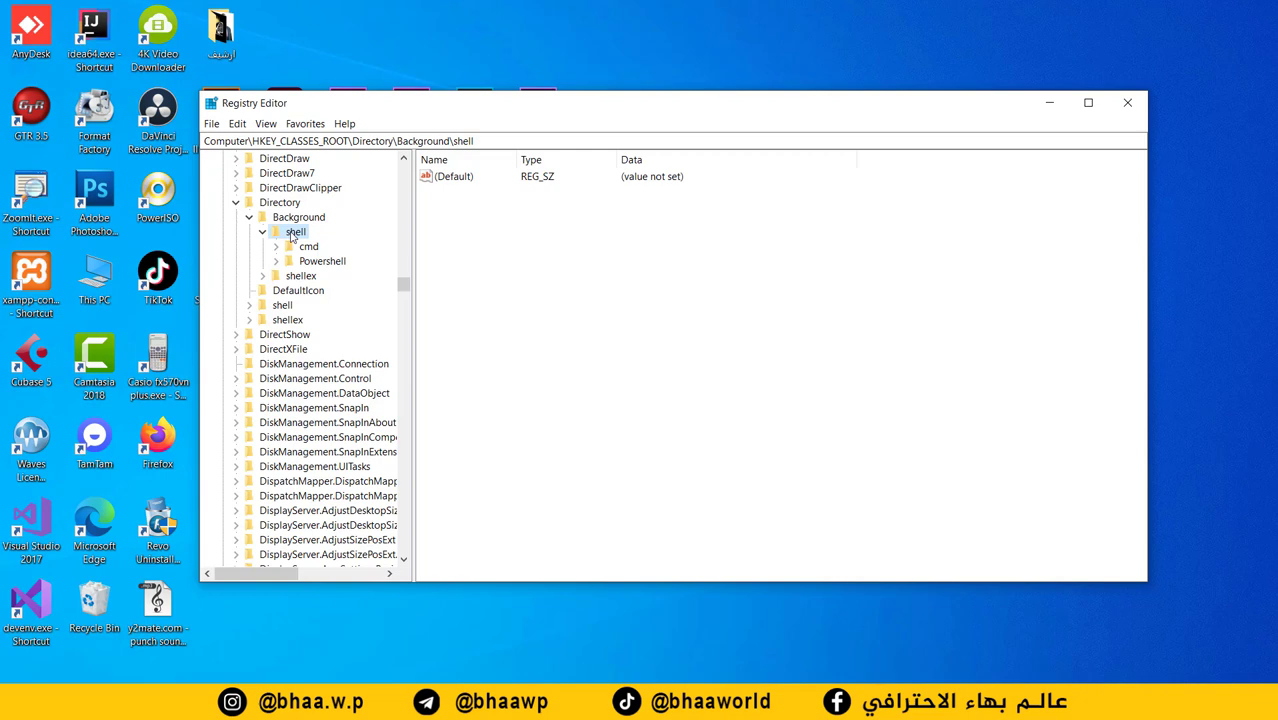
Create a new key named photoshop under Directory\Background\shell and select it
right_click(285, 233)
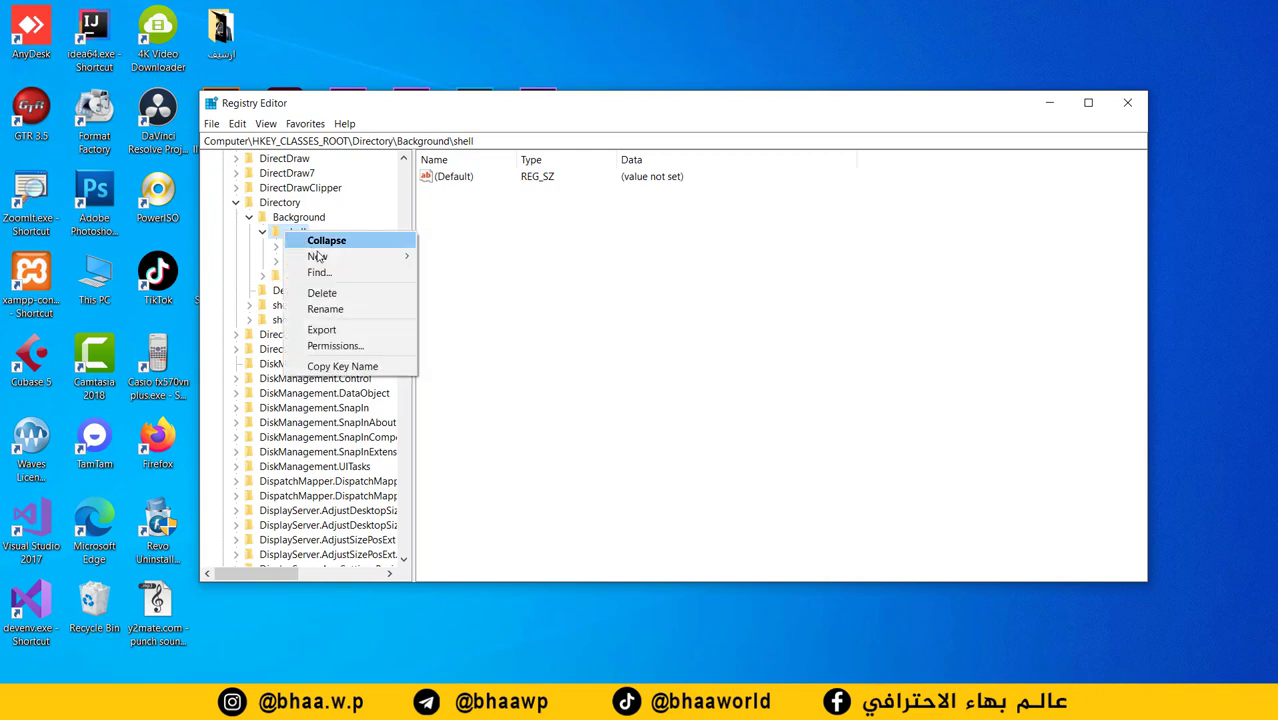
mouse_move(330, 259)
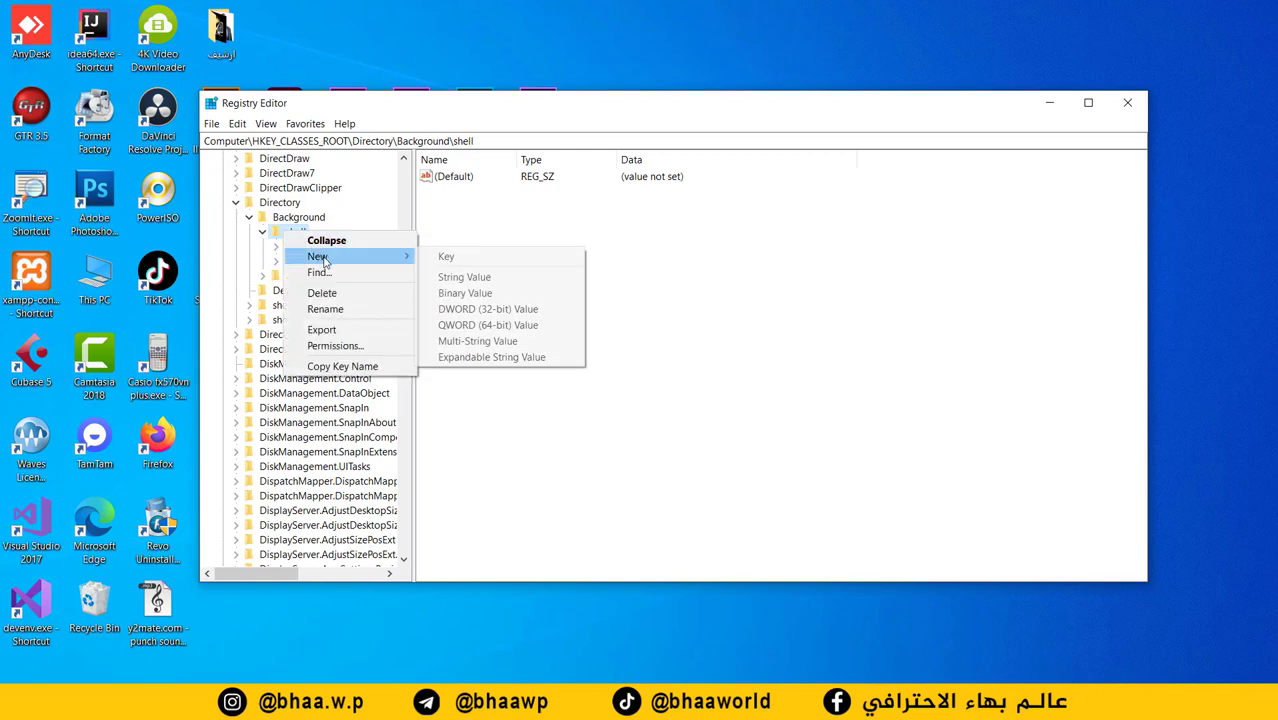
left_click(457, 262)
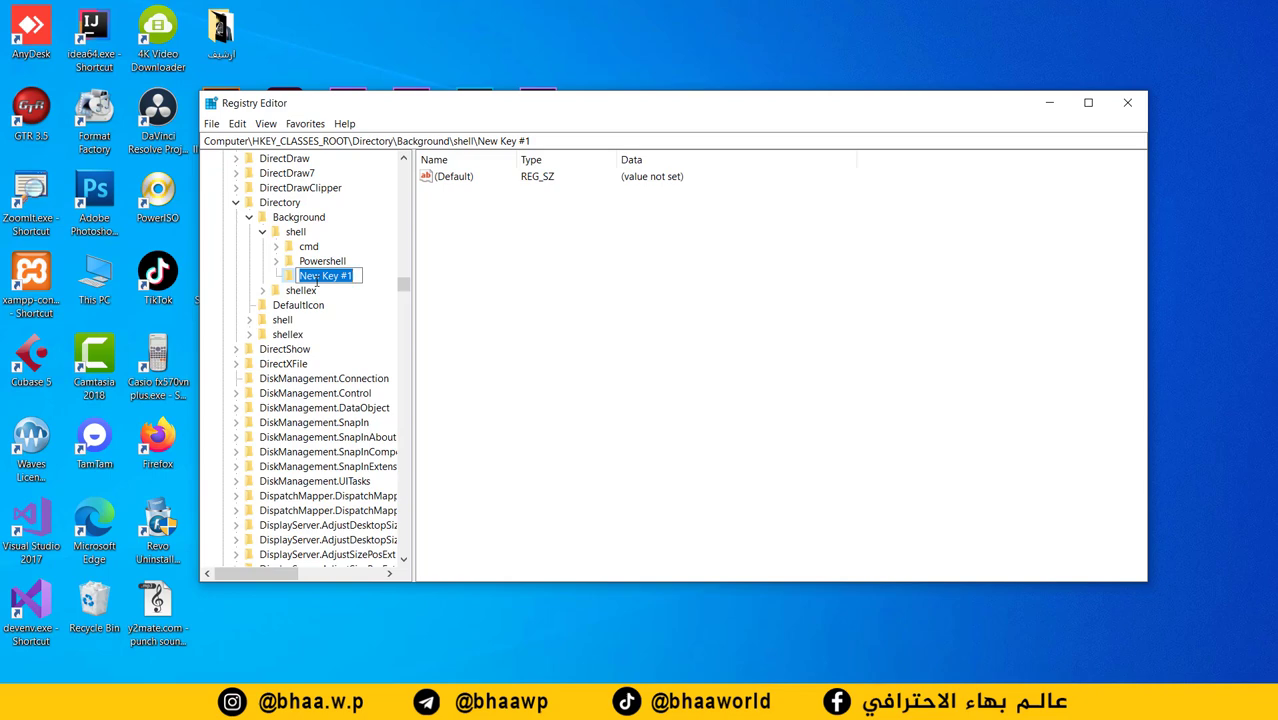
type("P")
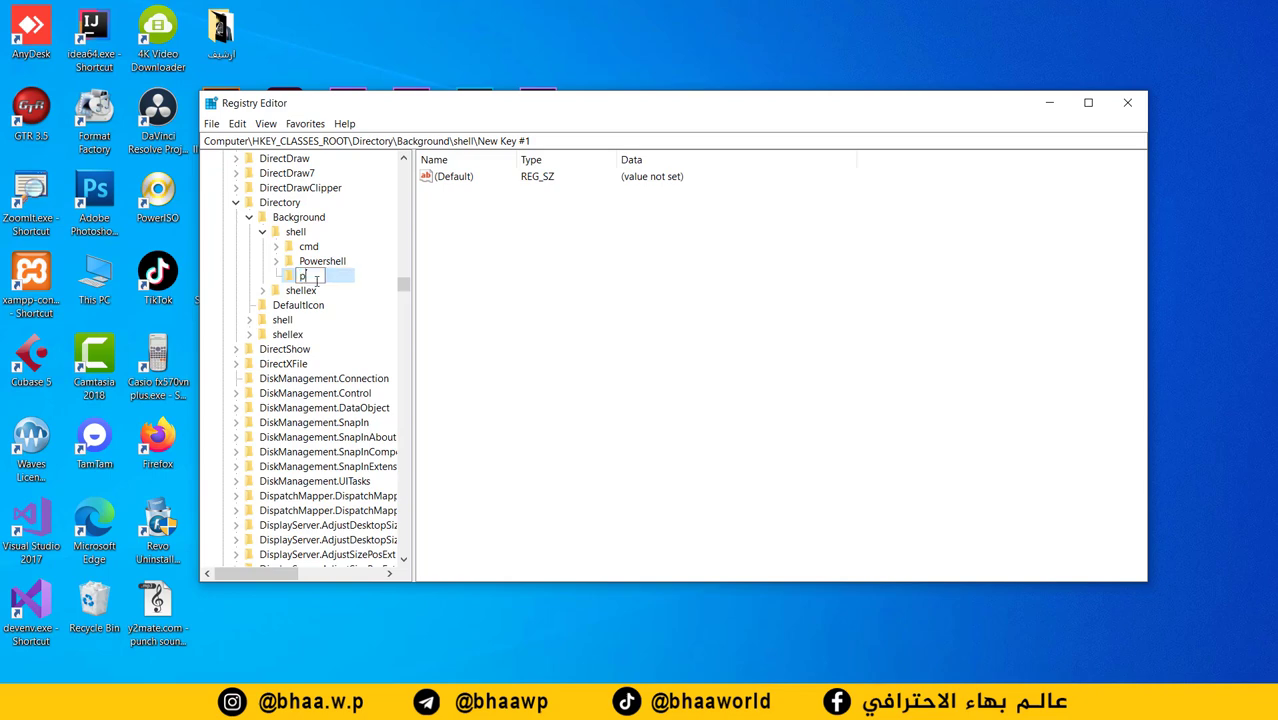
type("hotoshop")
left_click(306, 264)
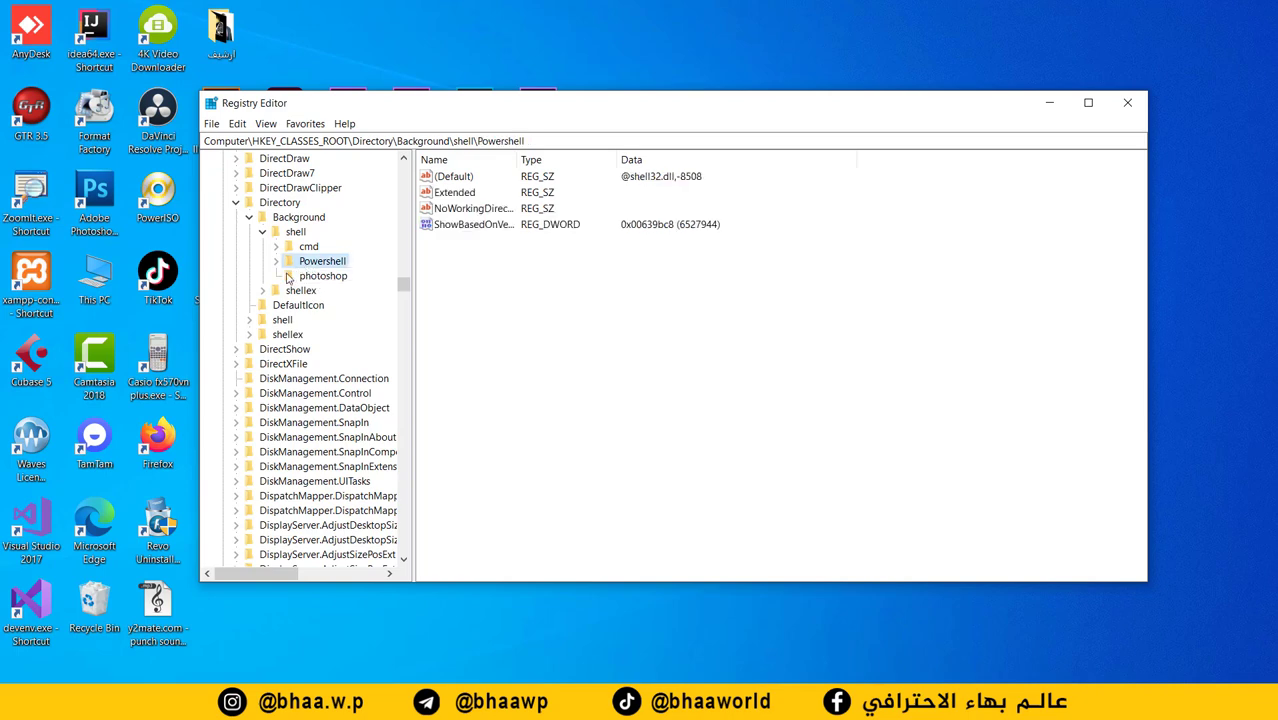
left_click(320, 276)
Test the photoshop entry in the desktop context menu and dismiss the resulting dialog
right_click(468, 48)
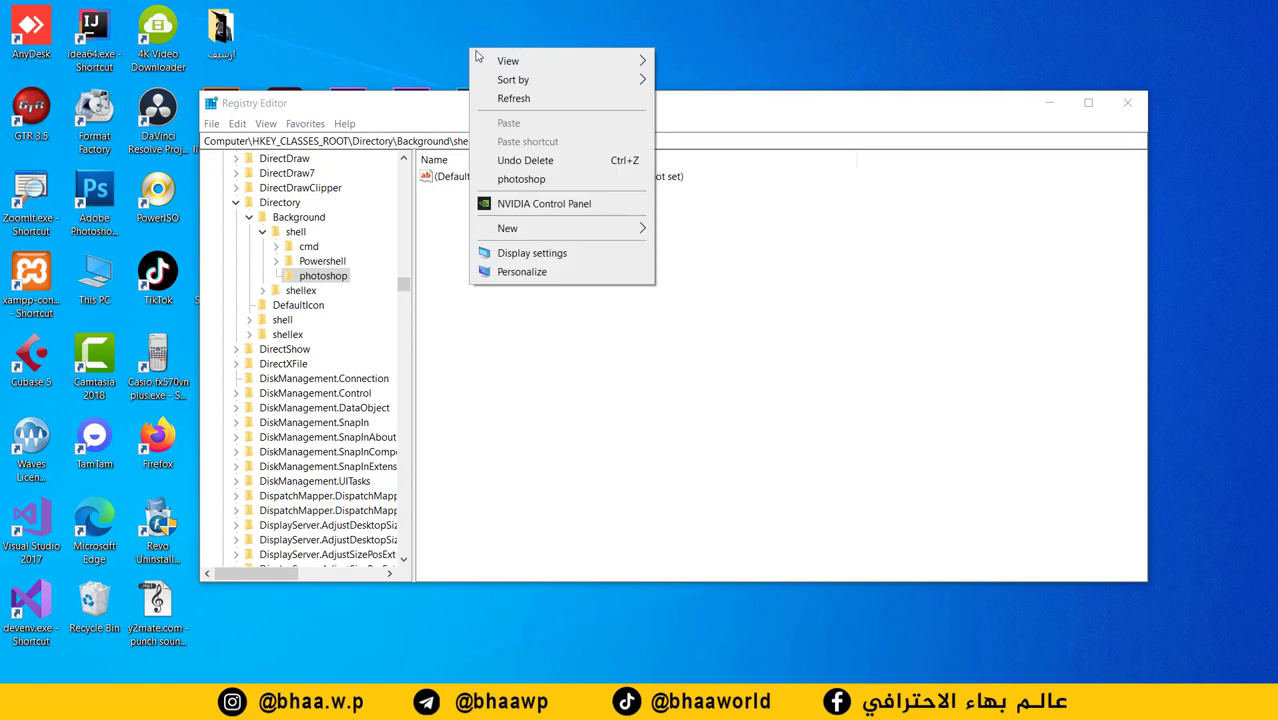
left_click(521, 181)
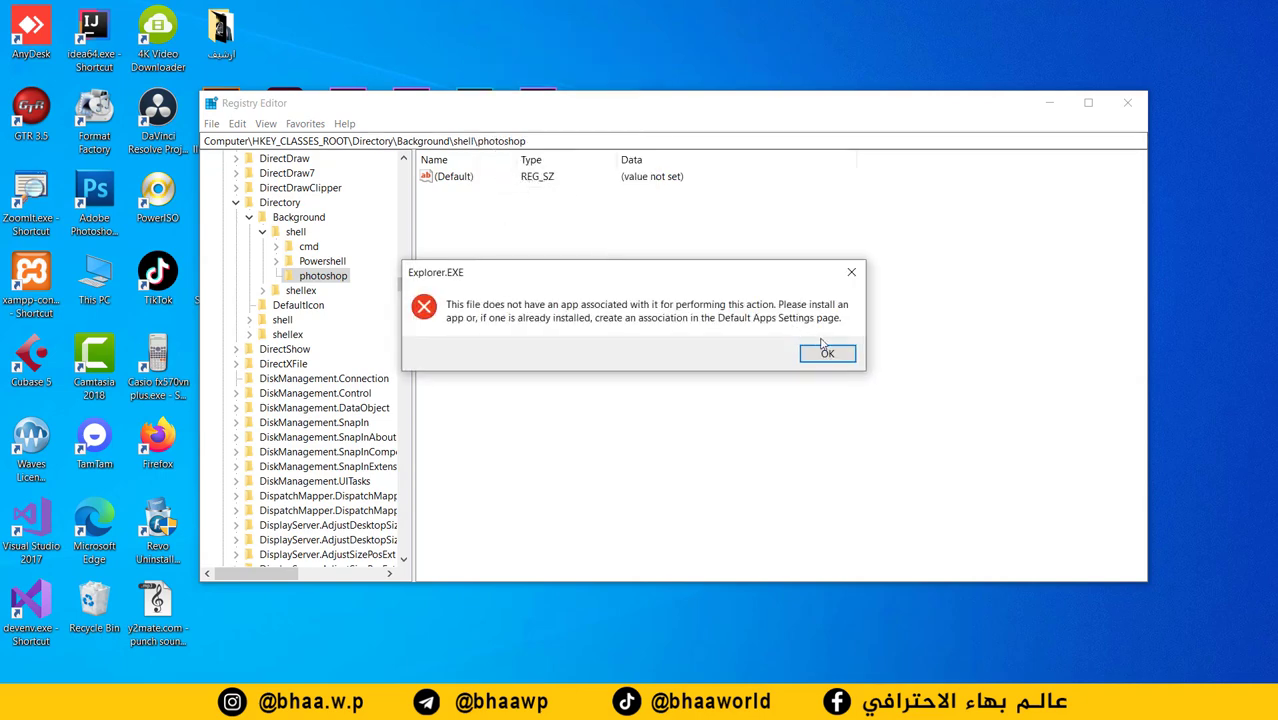
left_click(827, 355)
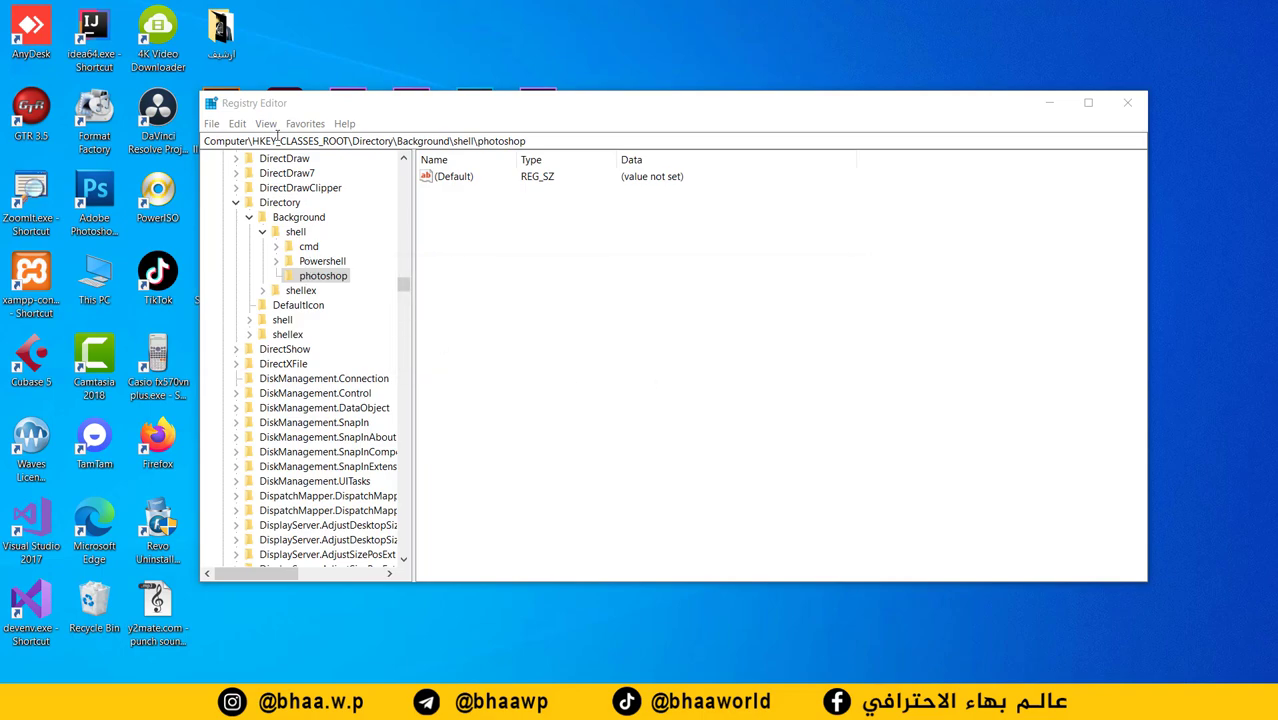
Open the file location of the Adobe Photoshop CC 2017 desktop shortcut and copy the folder's full path
left_click_drag(287, 103, 341, 187)
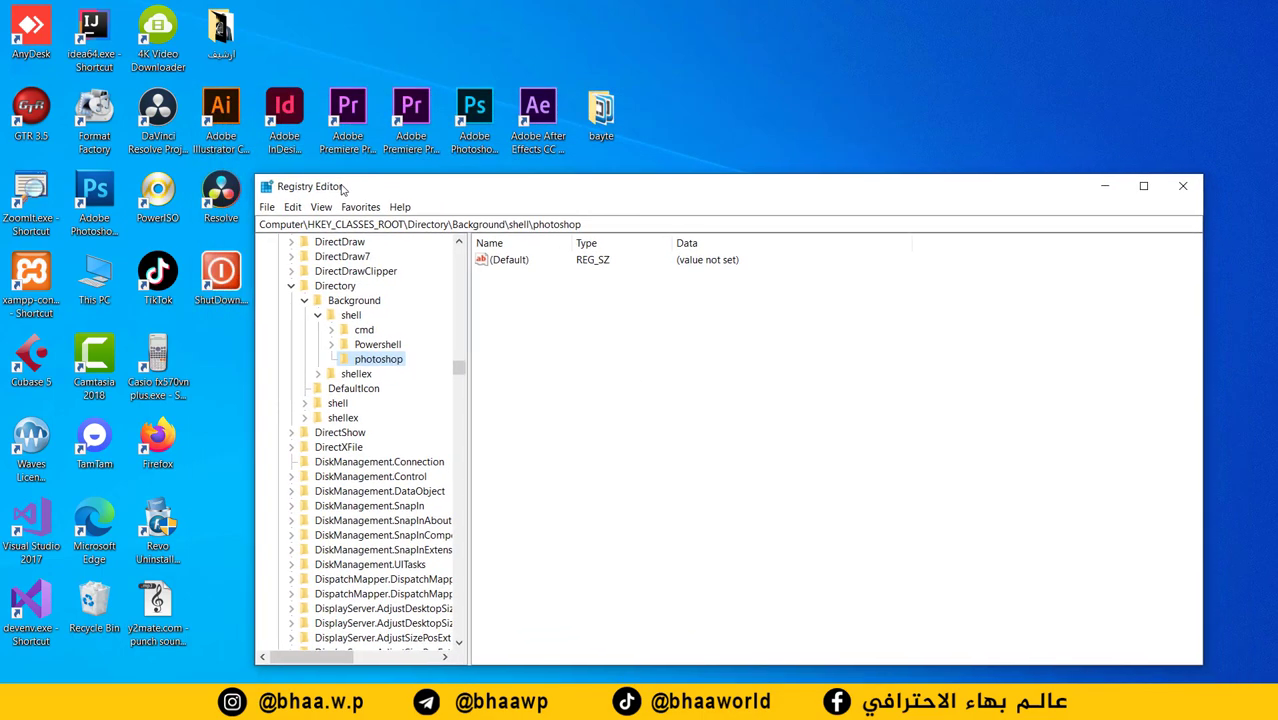
right_click(475, 116)
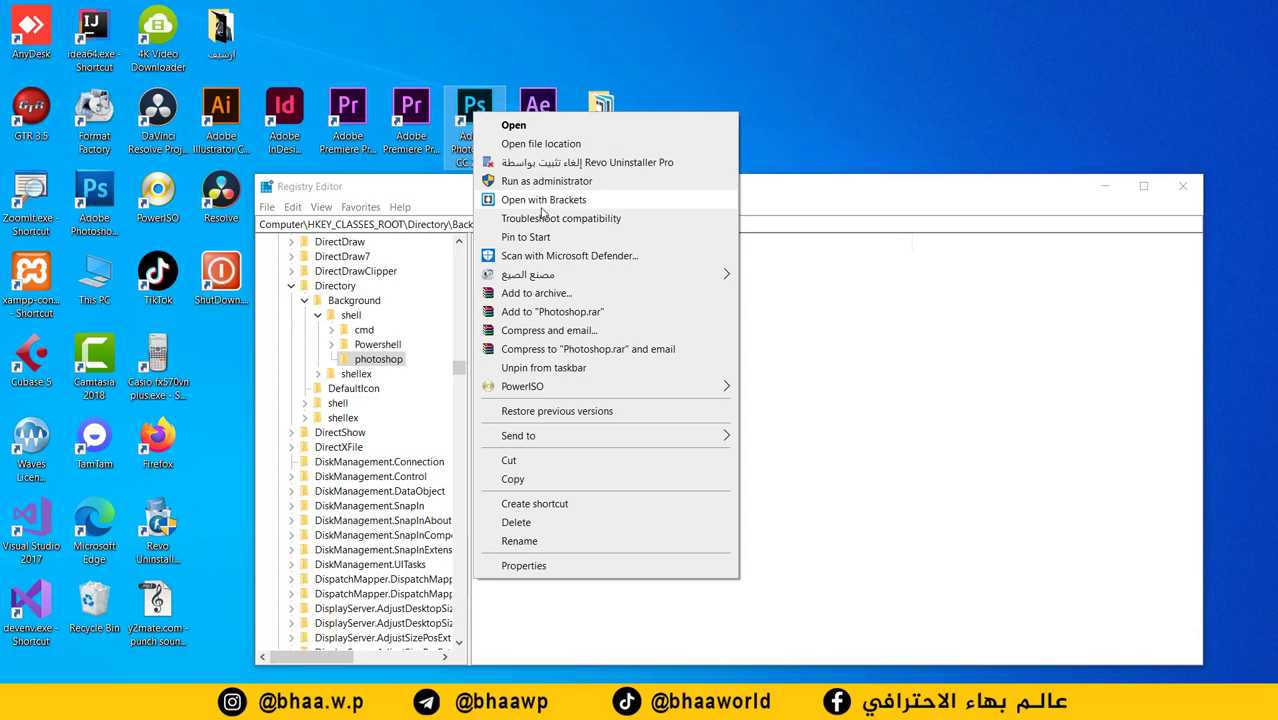
left_click(540, 144)
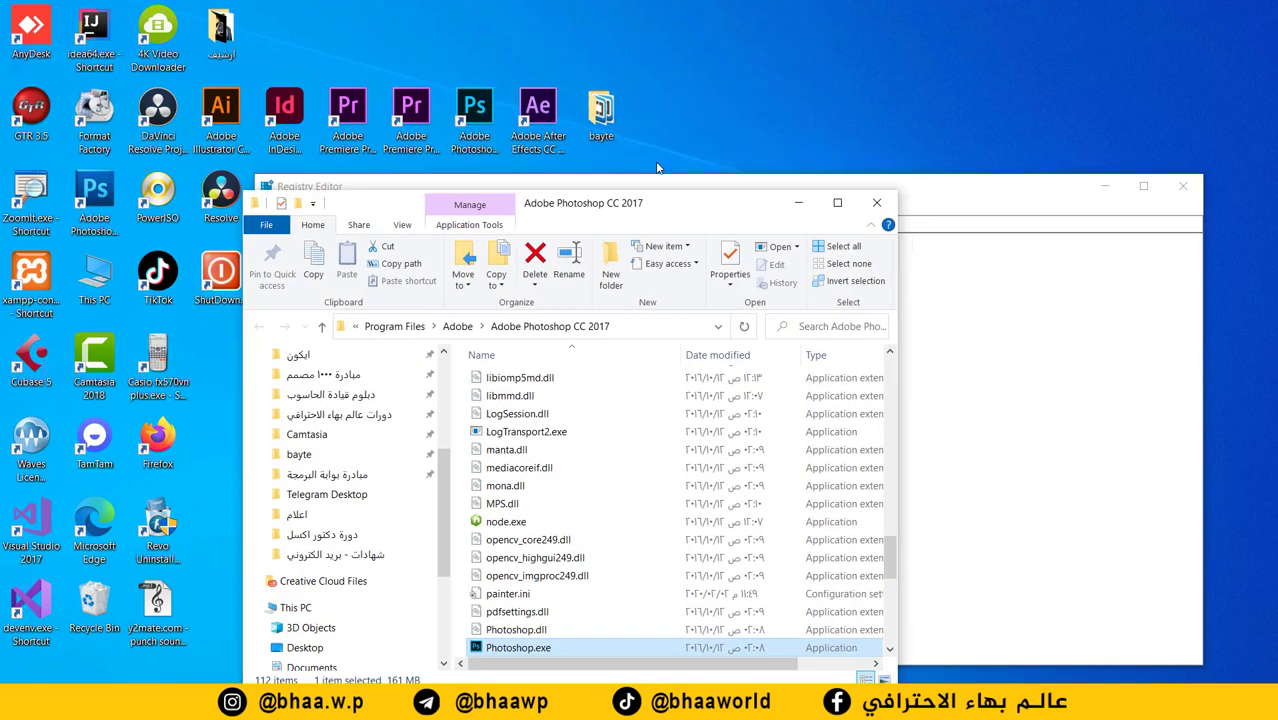
left_click_drag(720, 198, 675, 4)
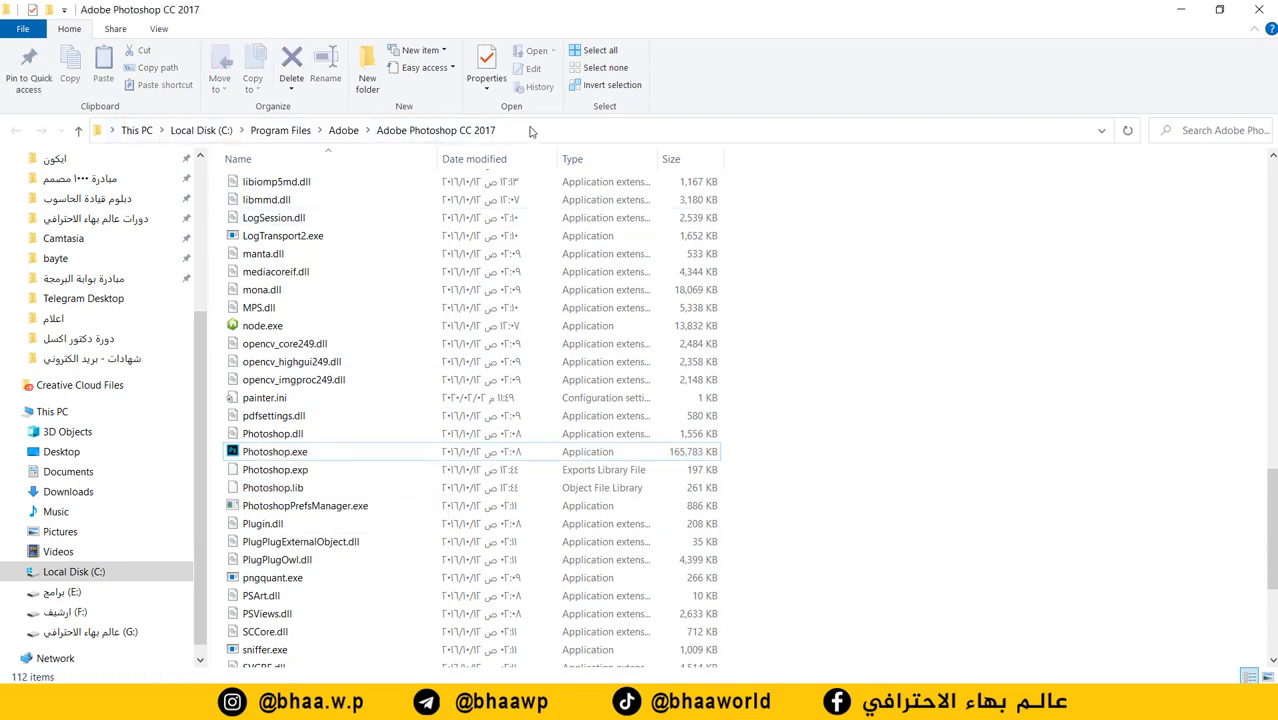
left_click(489, 129)
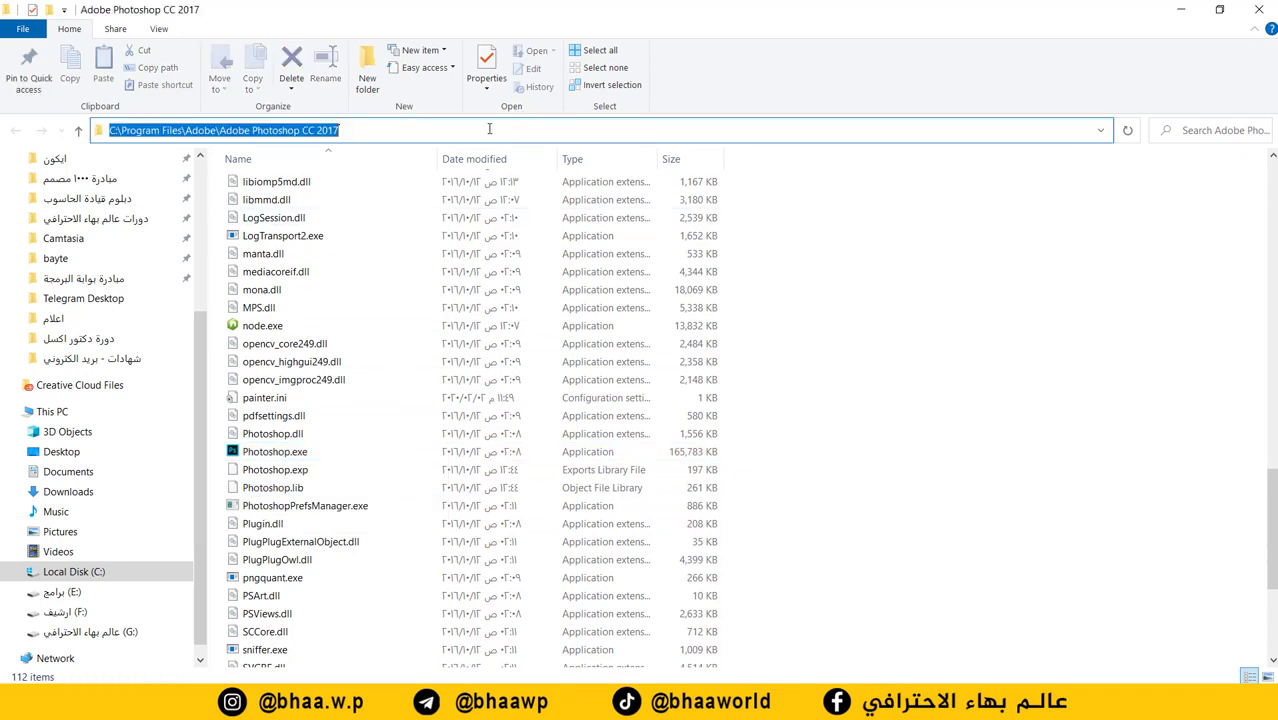
right_click(218, 129)
left_click(258, 174)
Switch to Registry Editor, create a key named command under Directory\Background\shell\photoshop, and select it
key("alt+Tab")
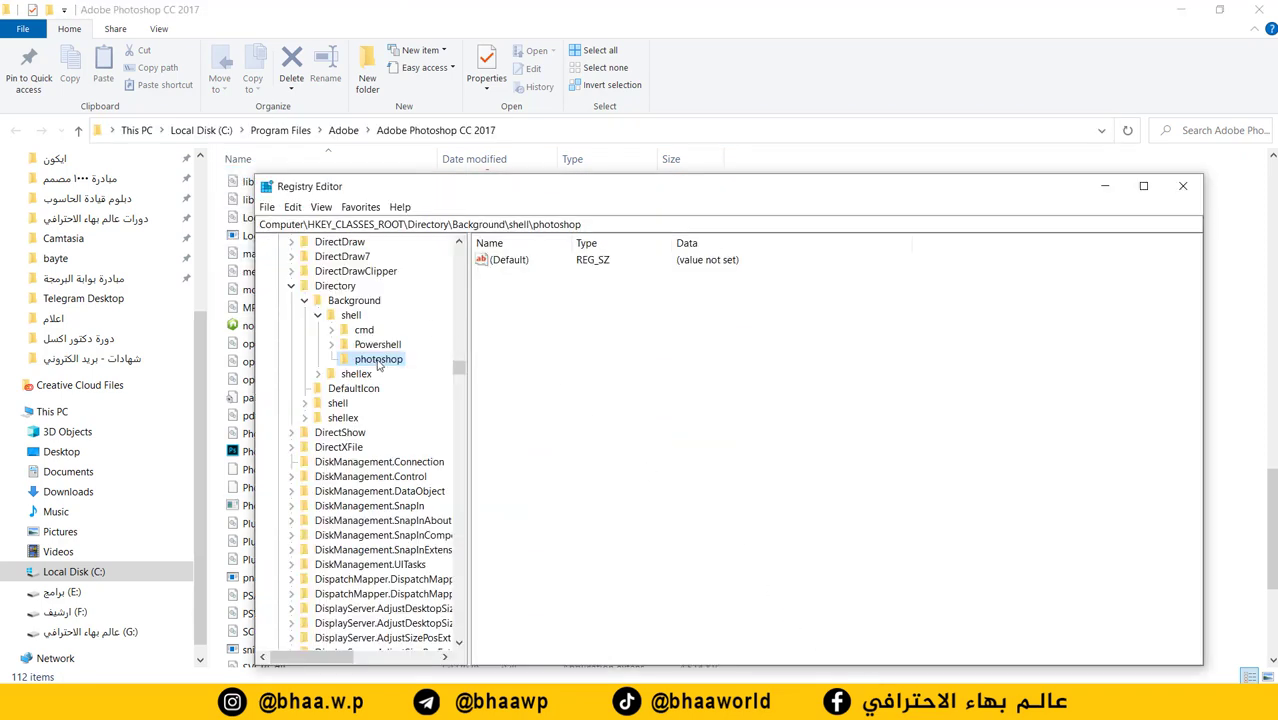
right_click(372, 364)
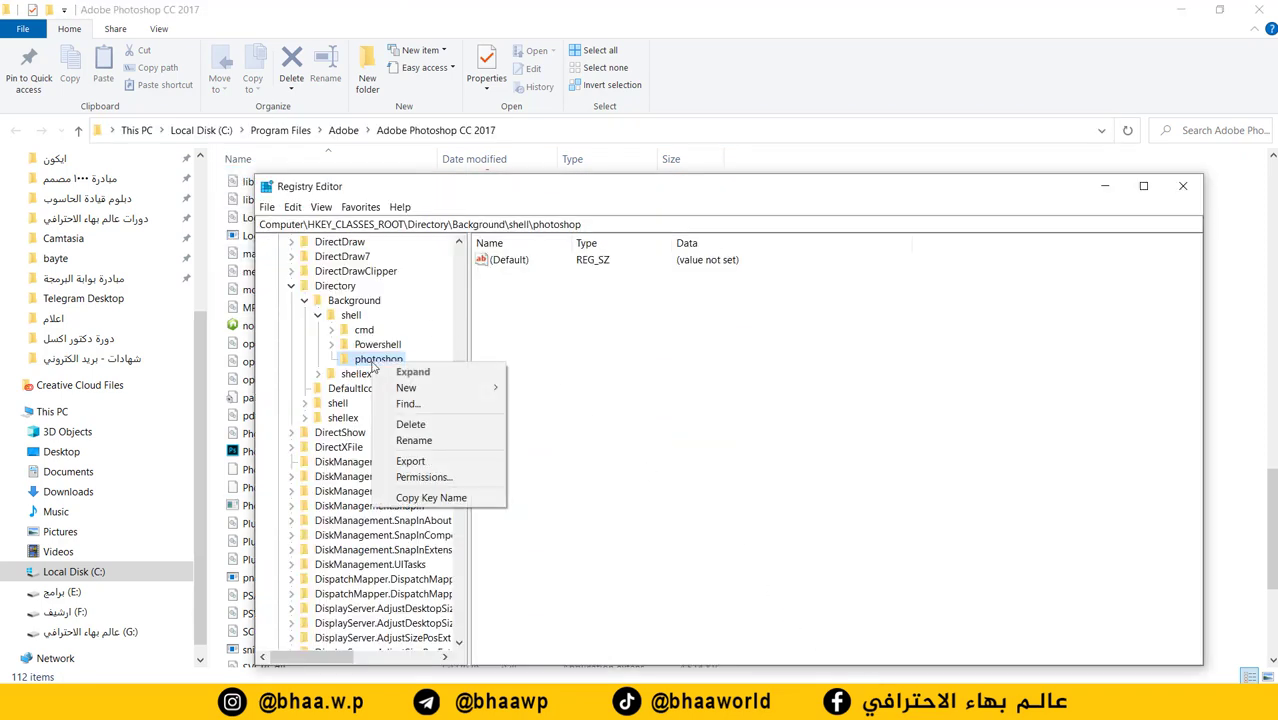
mouse_move(430, 389)
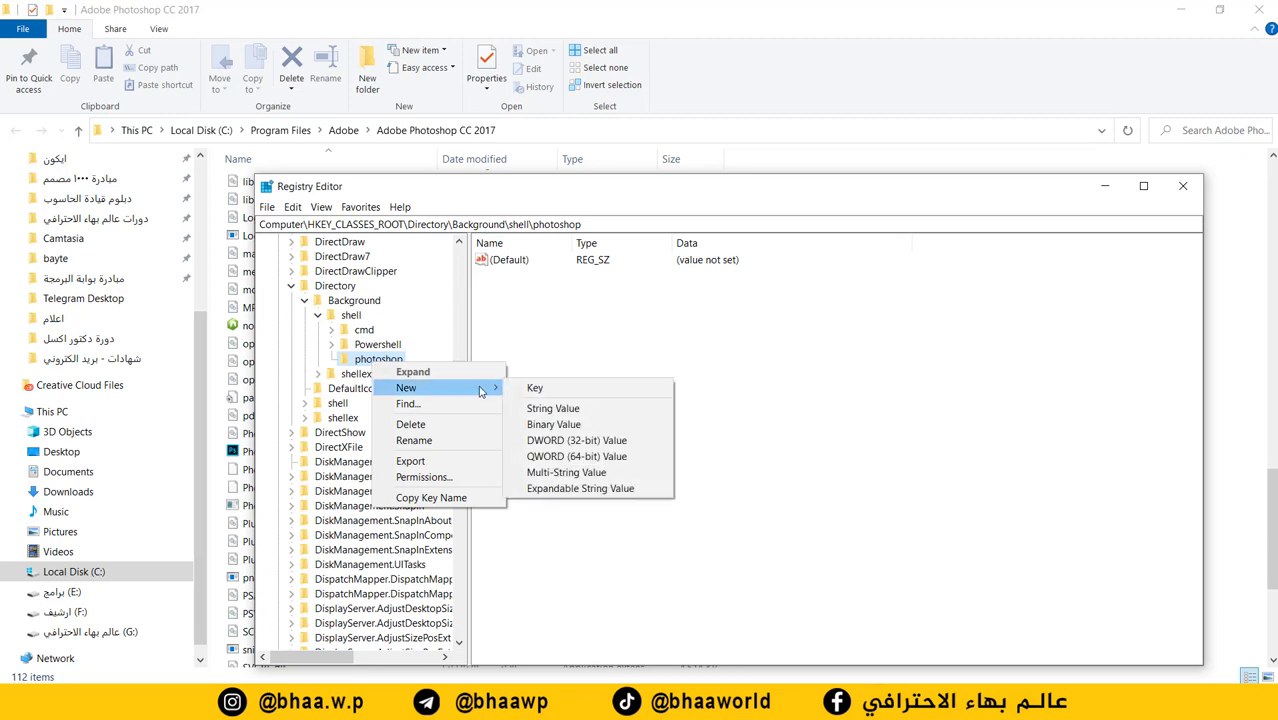
left_click(533, 388)
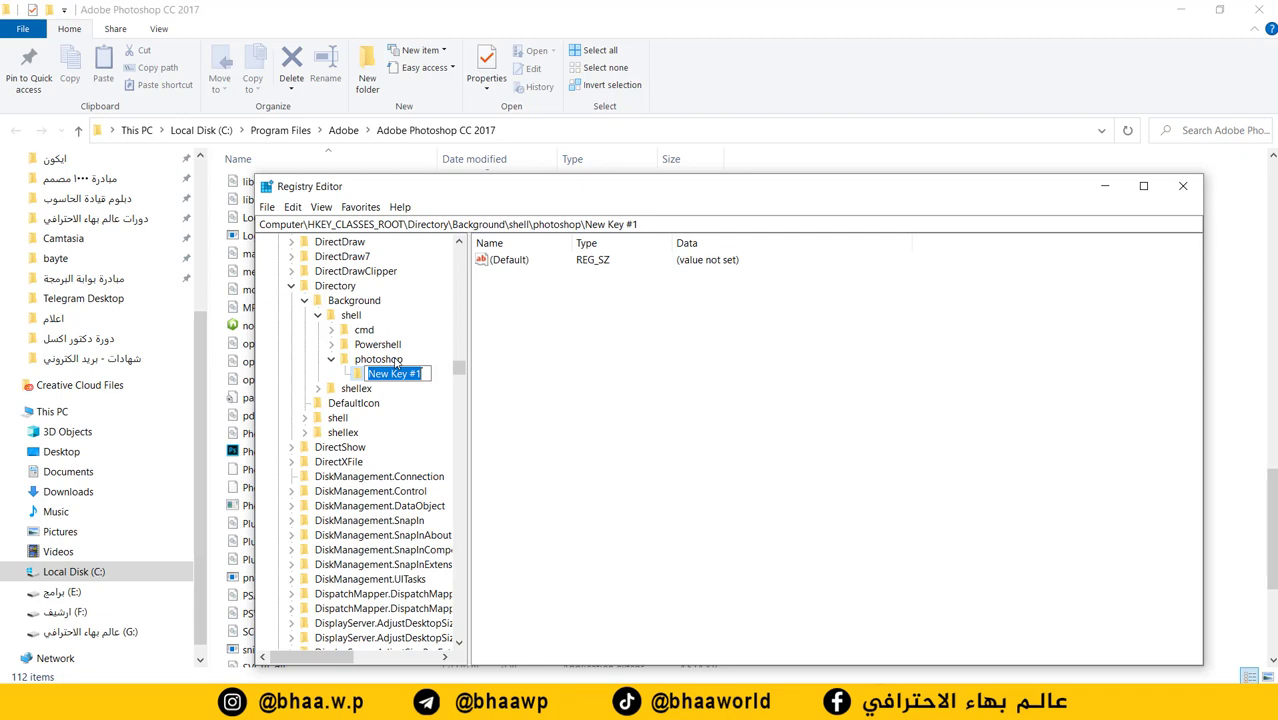
type("co")
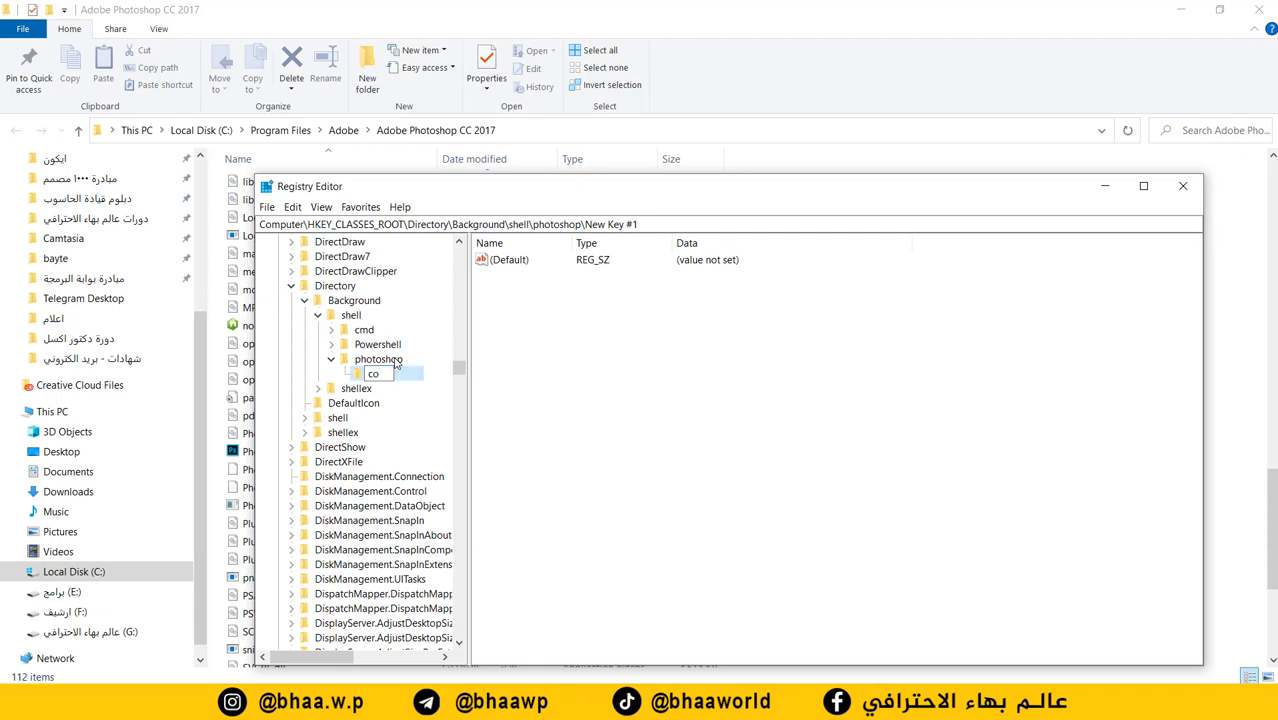
type("mmand")
left_click(350, 364)
left_click(359, 376)
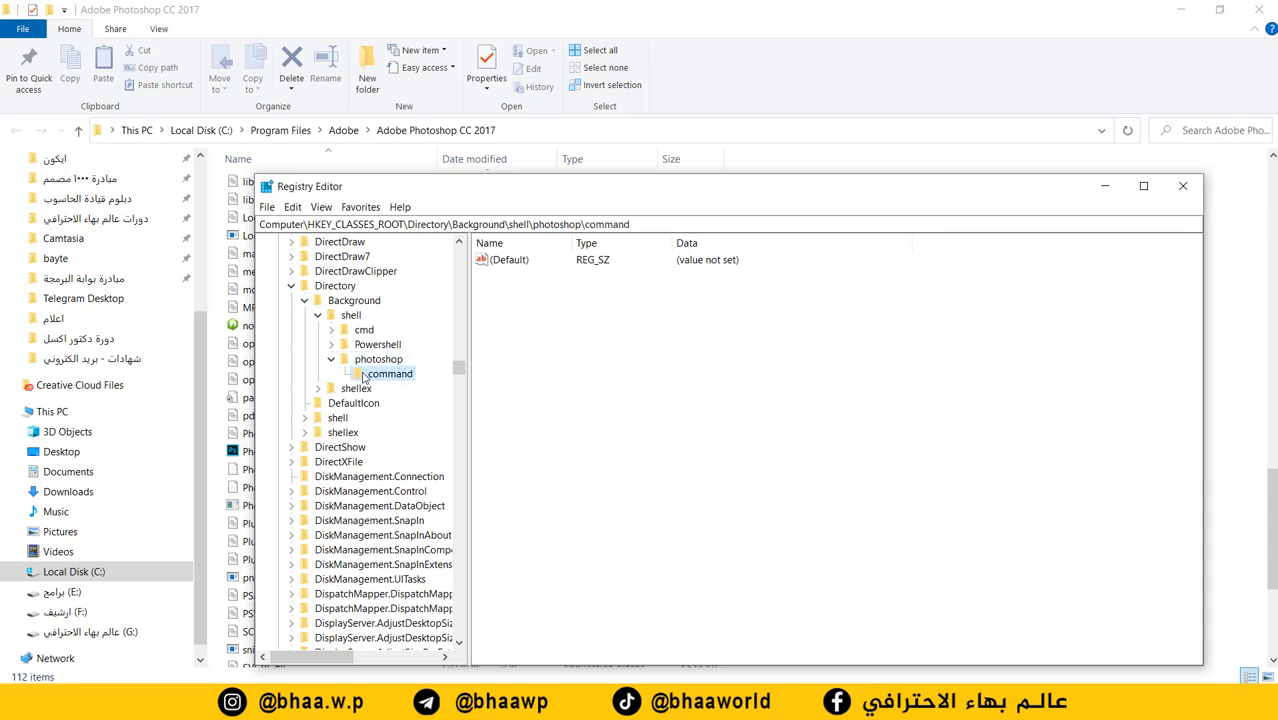
Open the command key's (Default) value for editing and enter C:\Program Files\Adobe\Adobe Photoshop CC 2017\ as its data
left_click(508, 262)
right_click(508, 262)
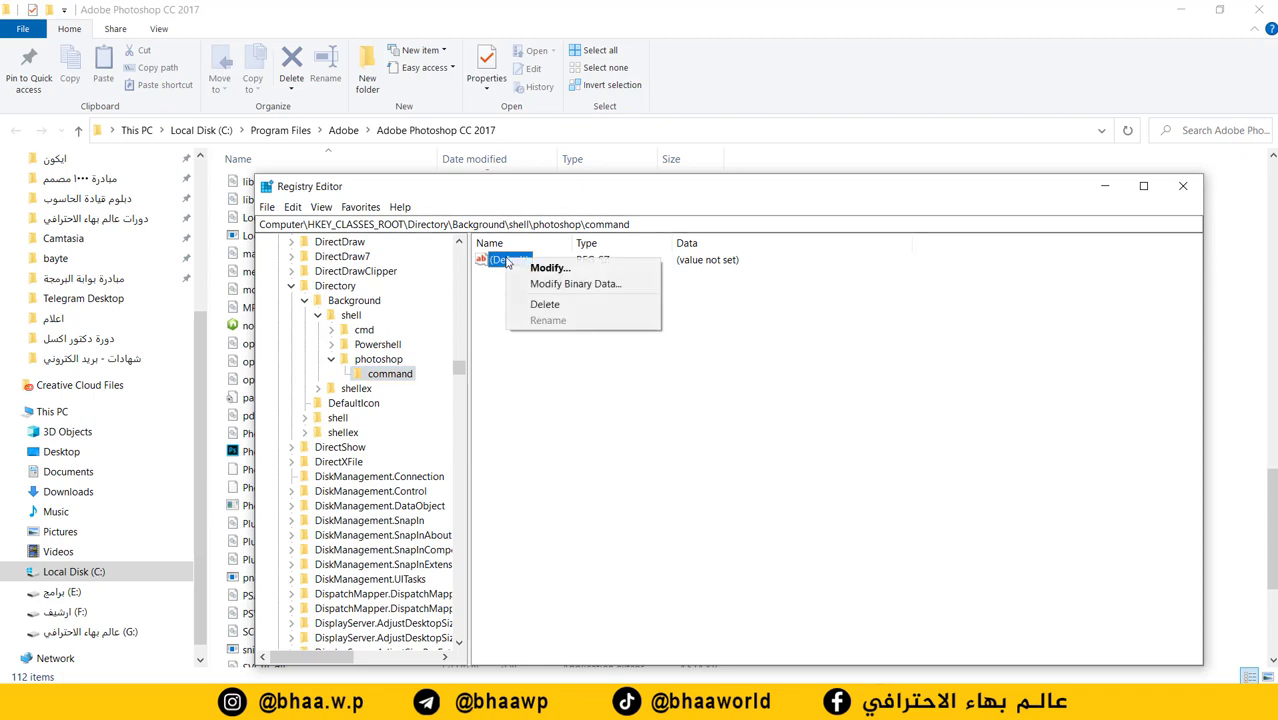
left_click(550, 268)
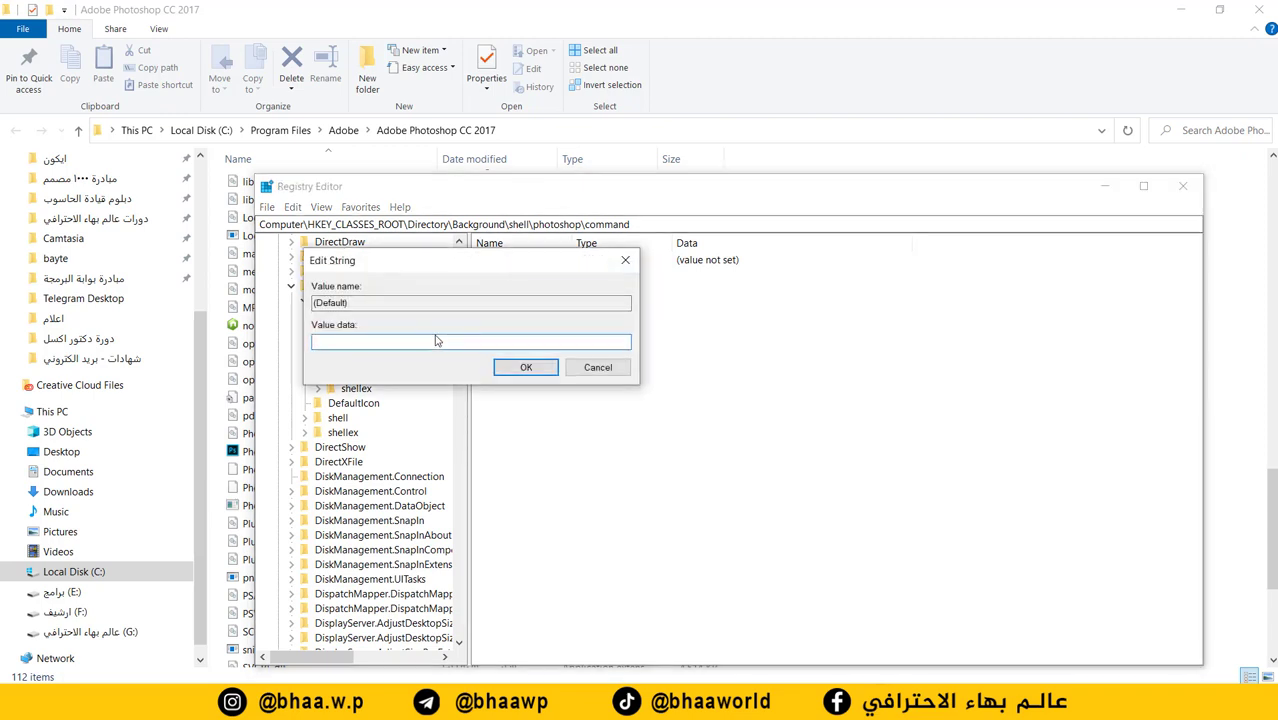
key("ctrl+v")
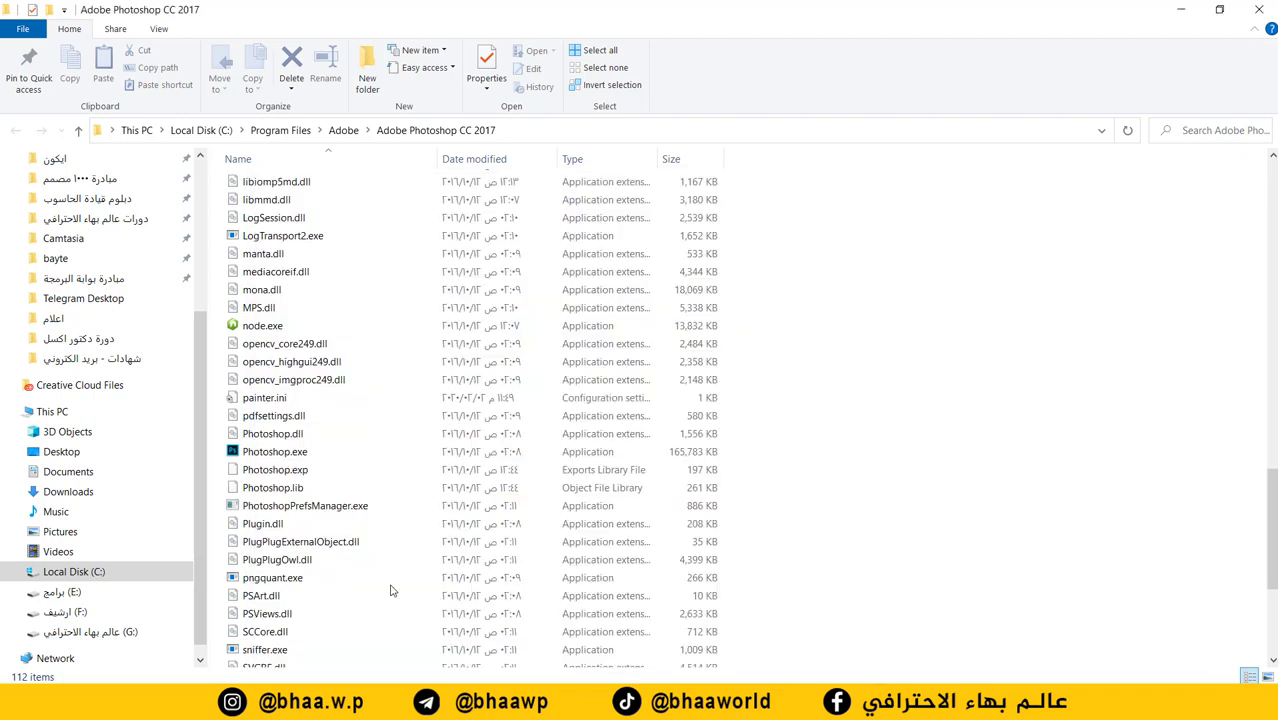
Copy the Photoshop.exe file name from the Photoshop program folder, append it to the command key's (Default) path, and save the value
left_click(535, 129)
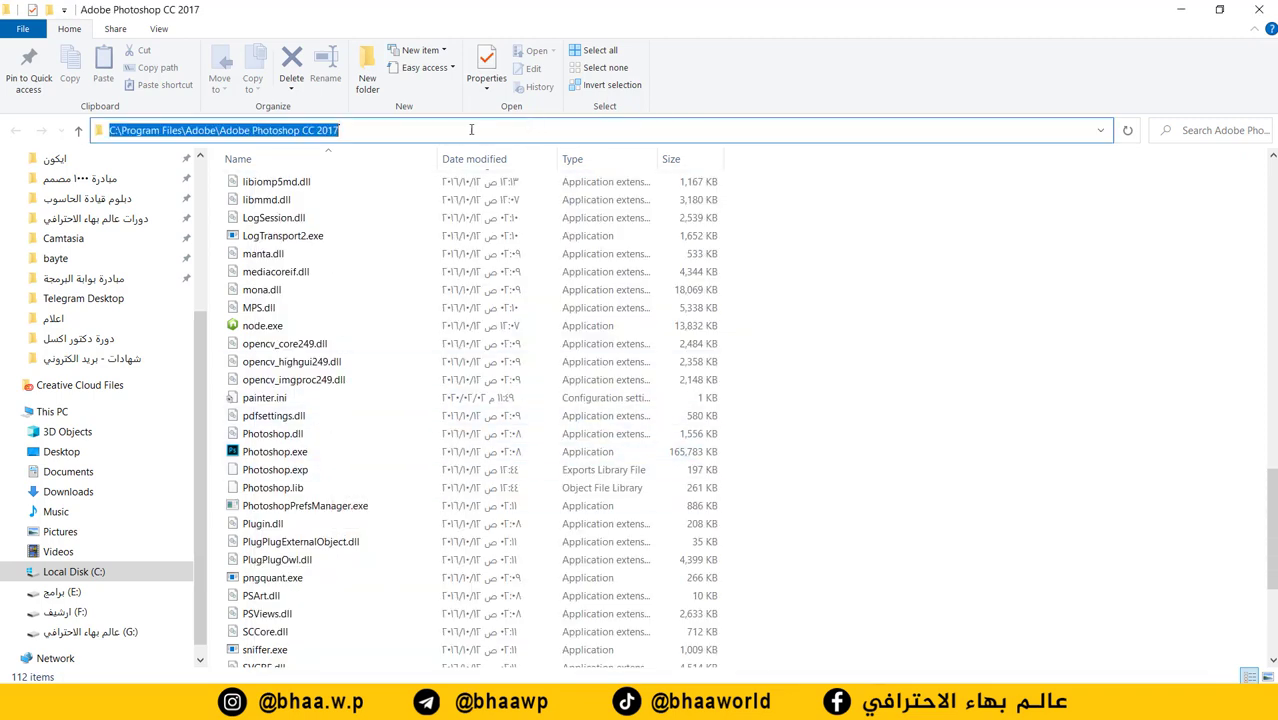
left_click(281, 456)
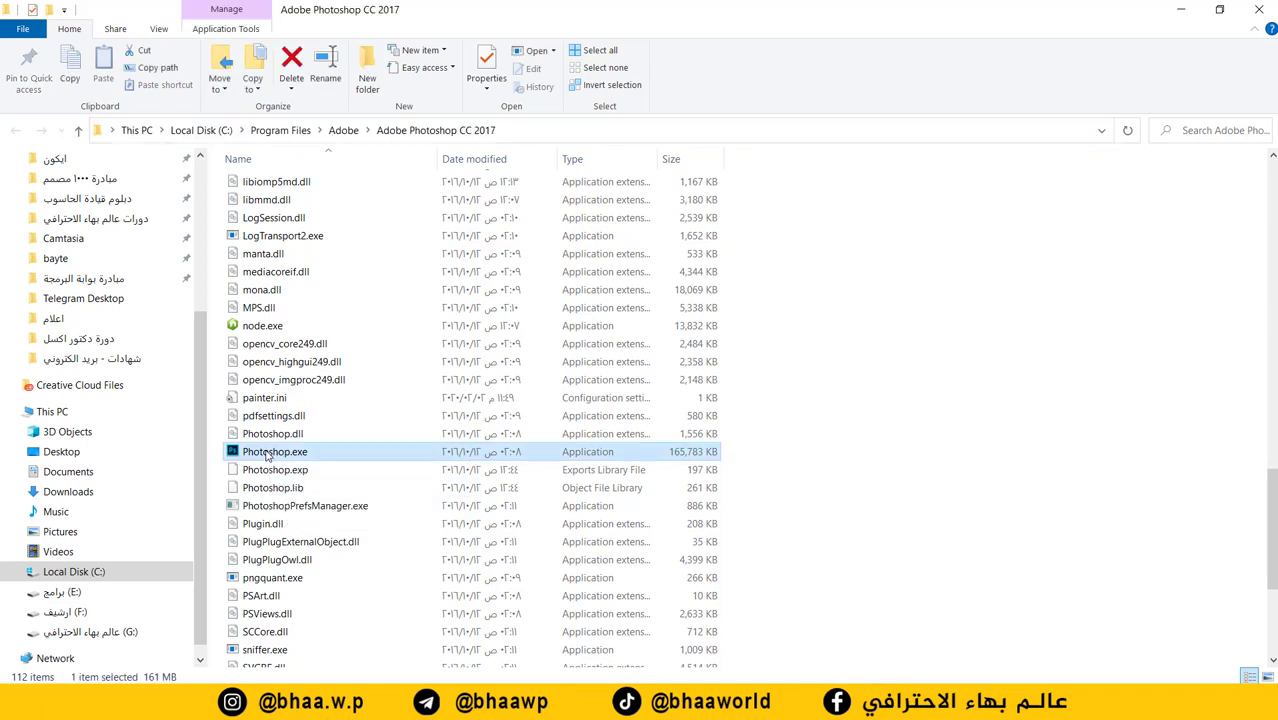
right_click(281, 456)
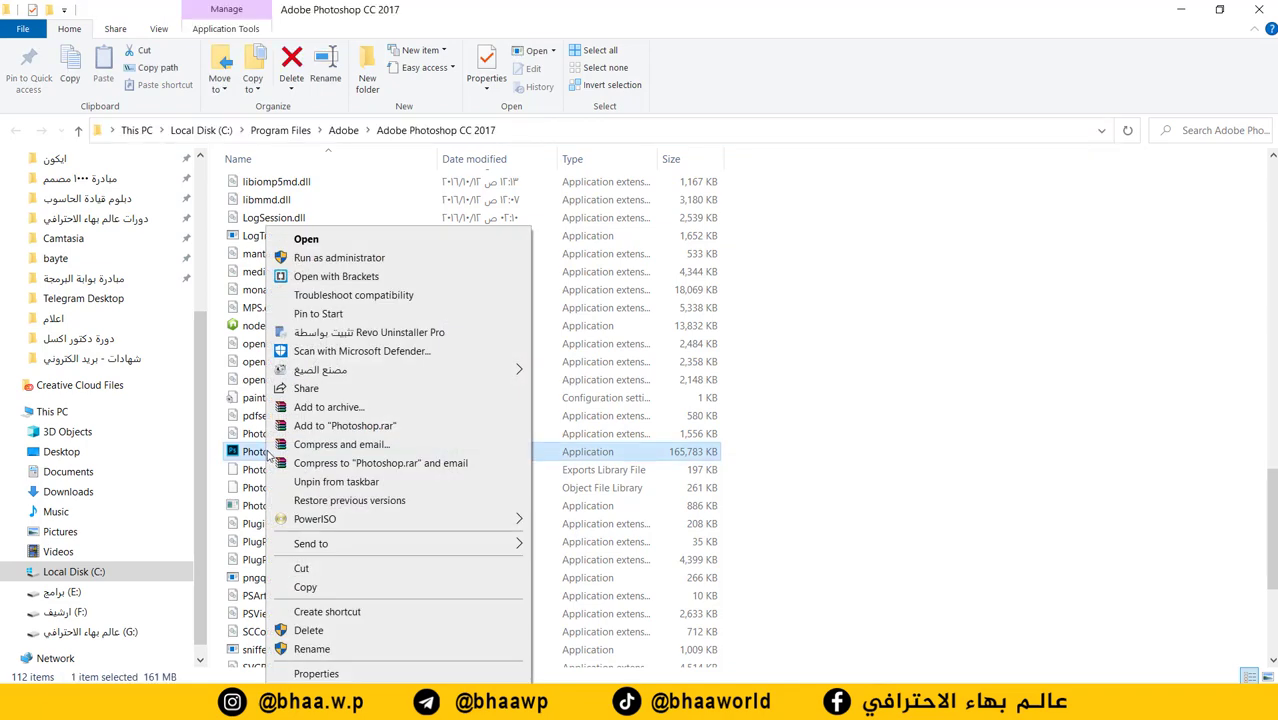
left_click(312, 649)
right_click(266, 455)
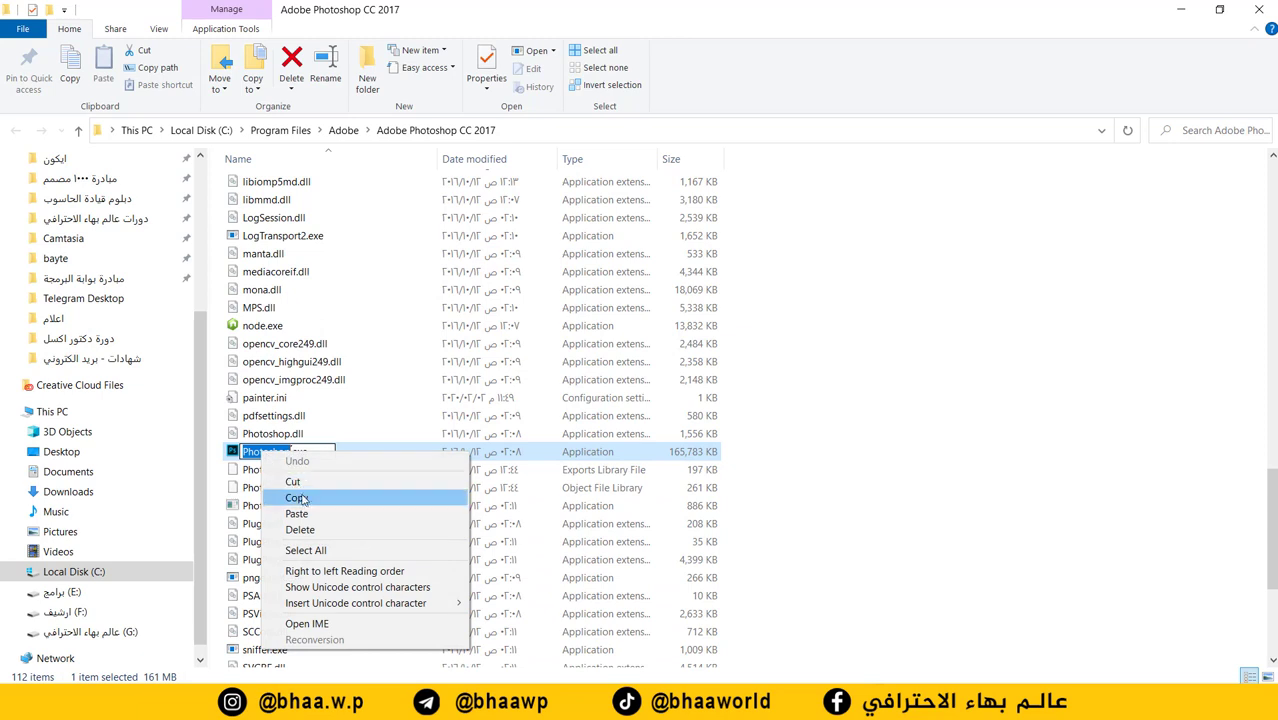
left_click(297, 498)
left_click(790, 505)
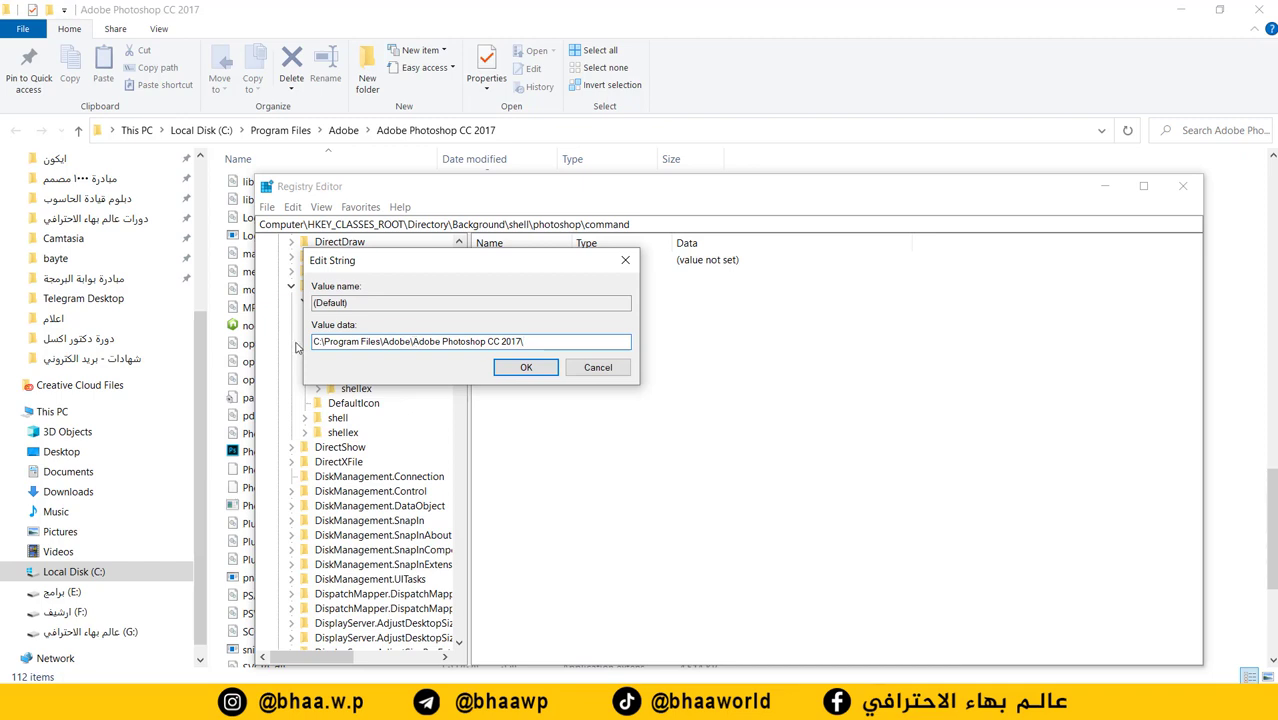
type("Photoshop.exe")
left_click(526, 367)
Launch Photoshop through the photoshop entry of the desktop context menu, and reopen the menu to inspect the entry
right_click(830, 52)
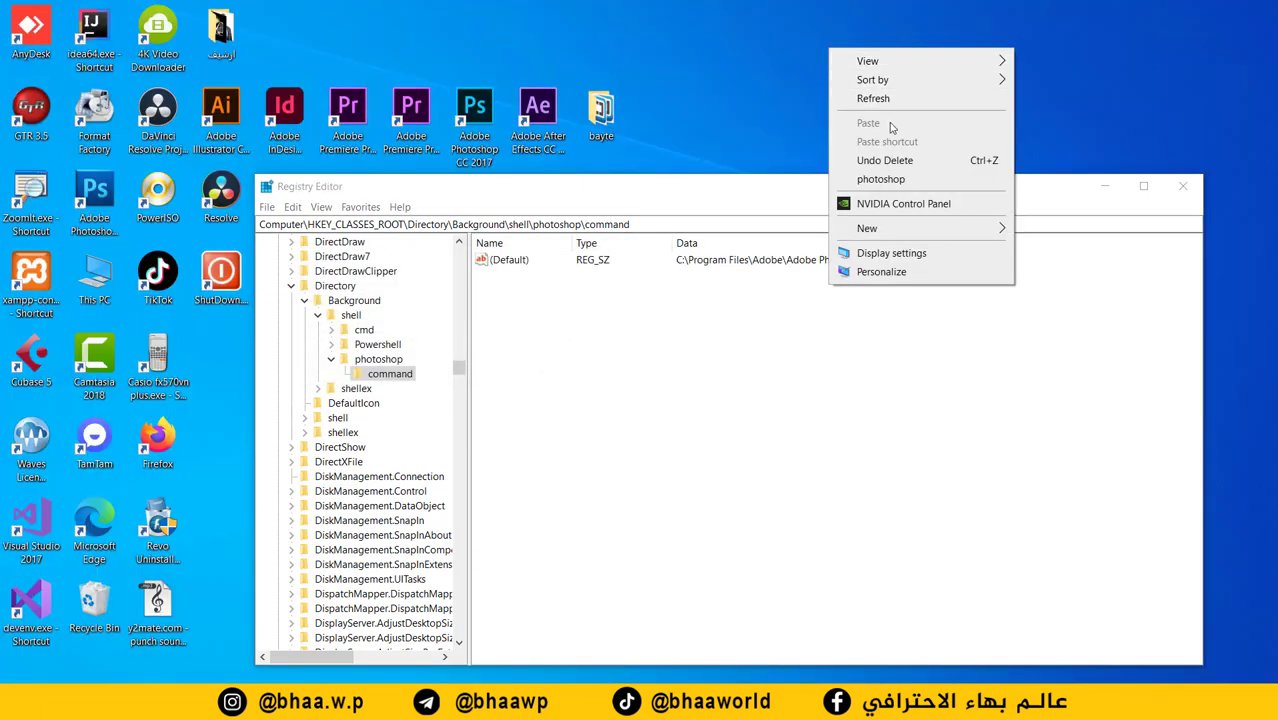
left_click(895, 180)
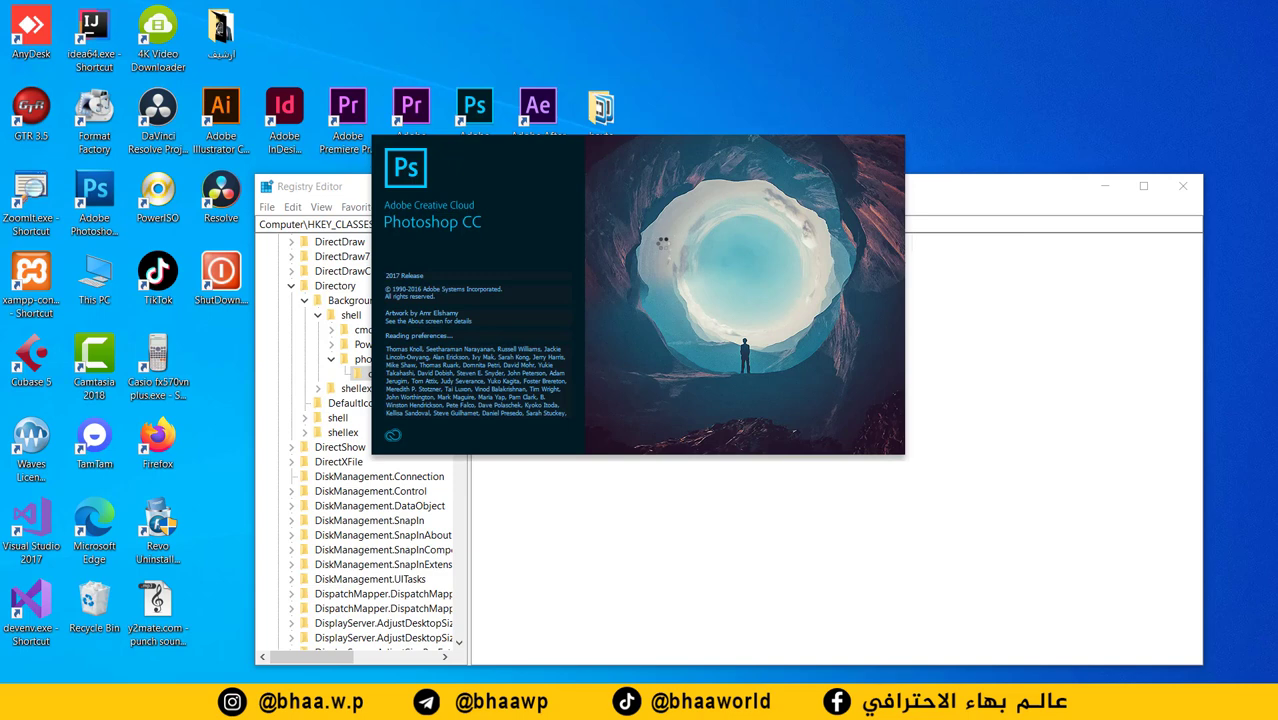
right_click(855, 106)
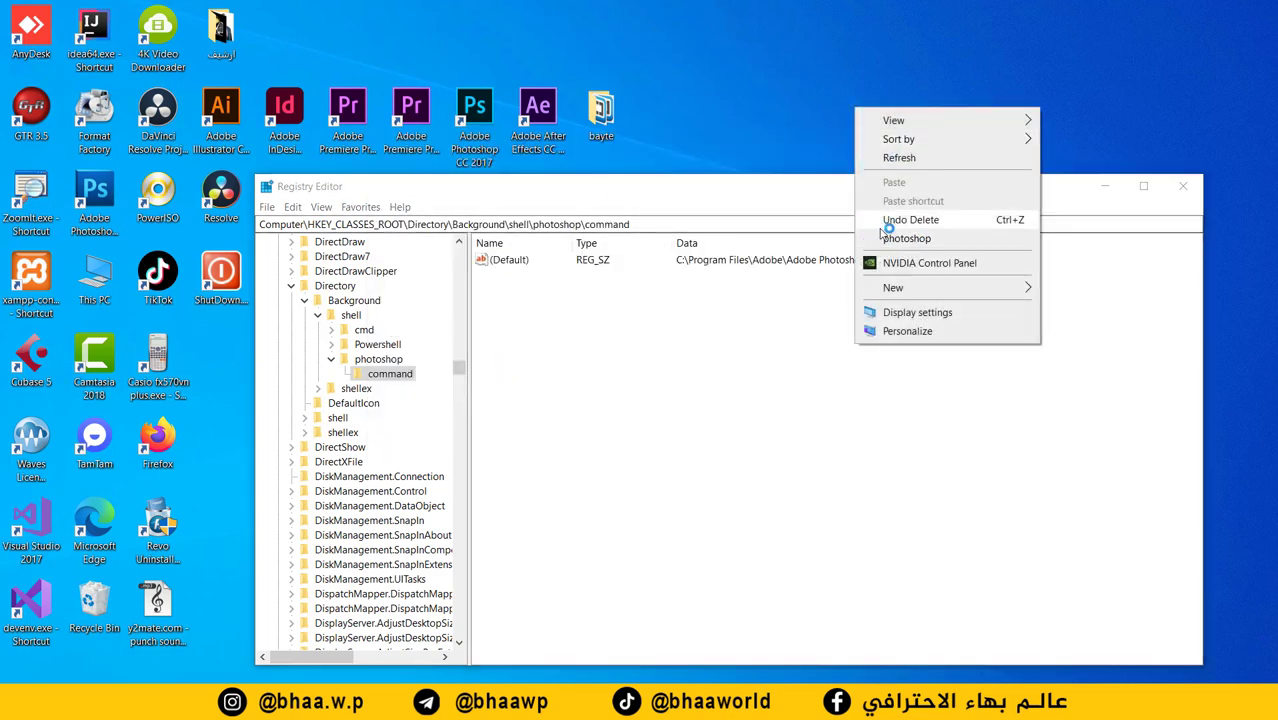
left_click(508, 260)
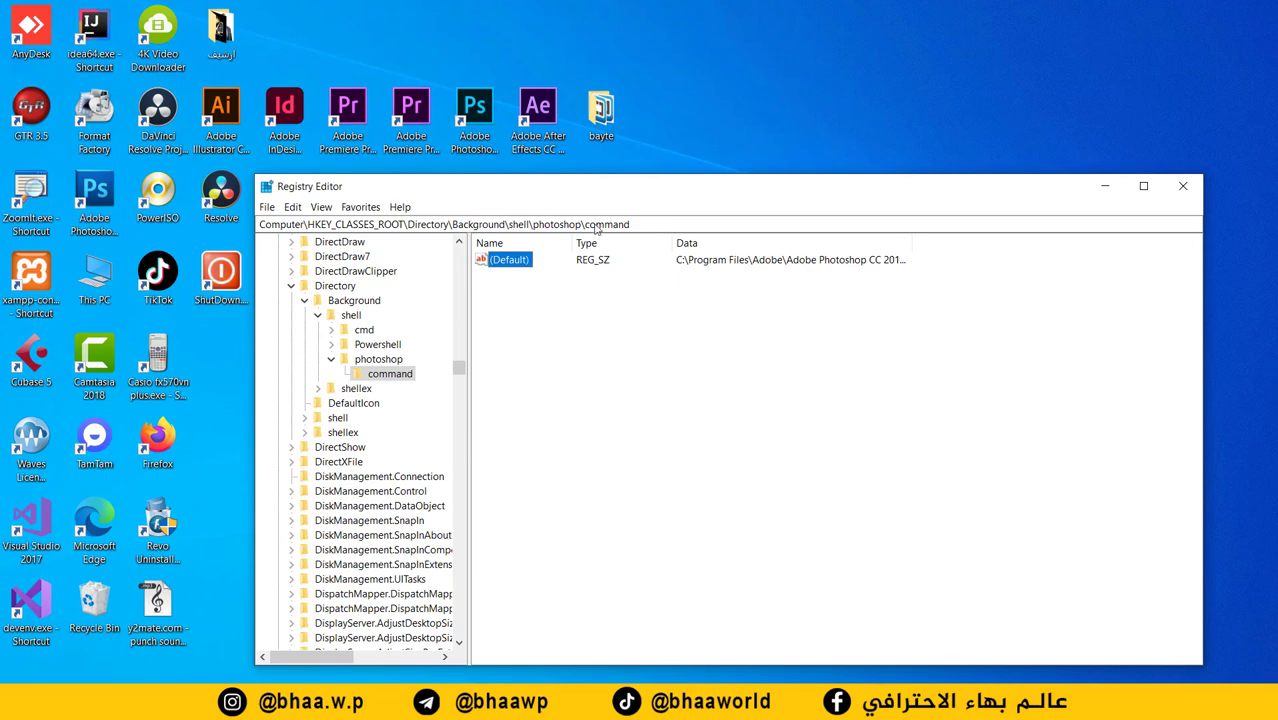
Create a new string value named icon in the photoshop key
left_click(376, 373)
left_click(372, 362)
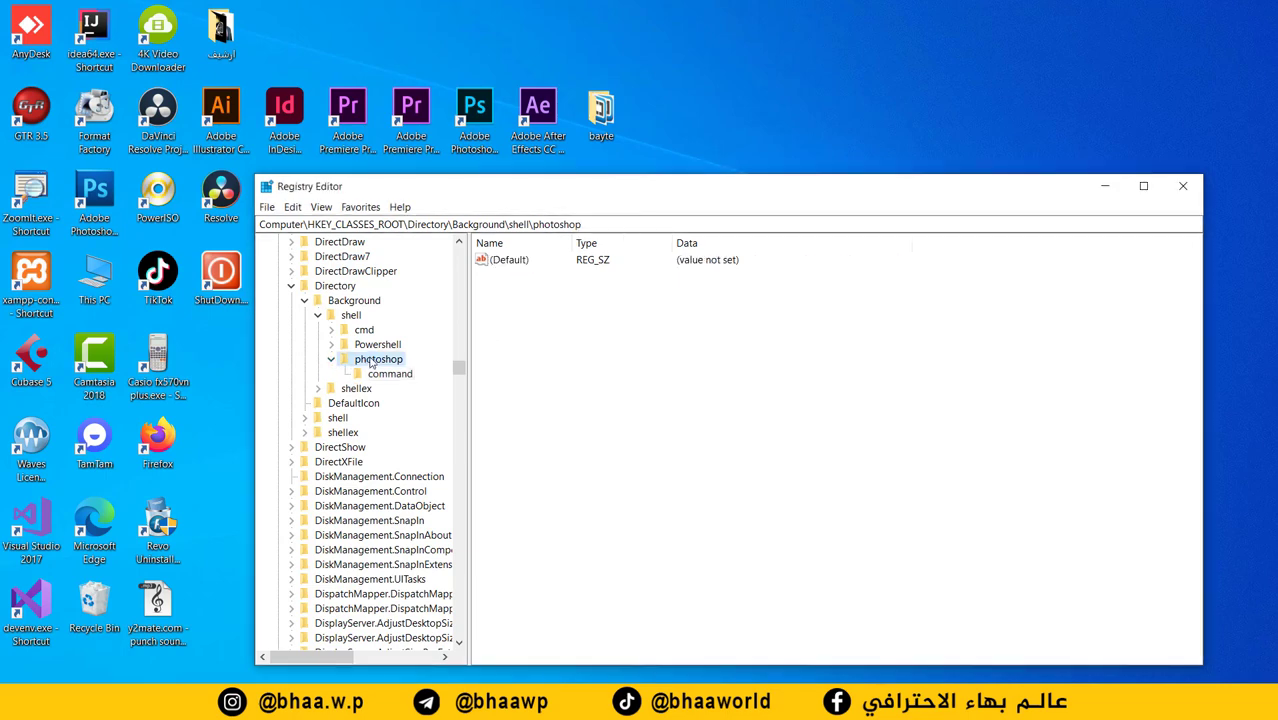
left_click(382, 375)
left_click(372, 364)
right_click(370, 366)
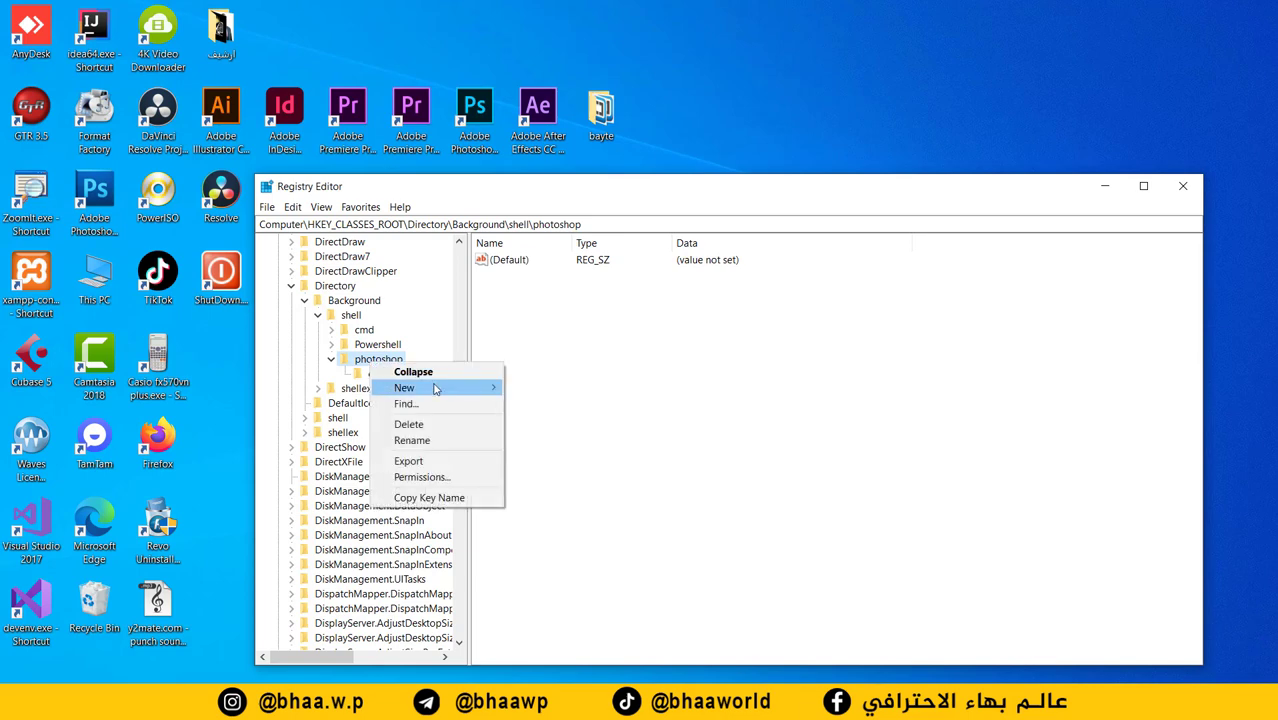
mouse_move(476, 393)
left_click(560, 410)
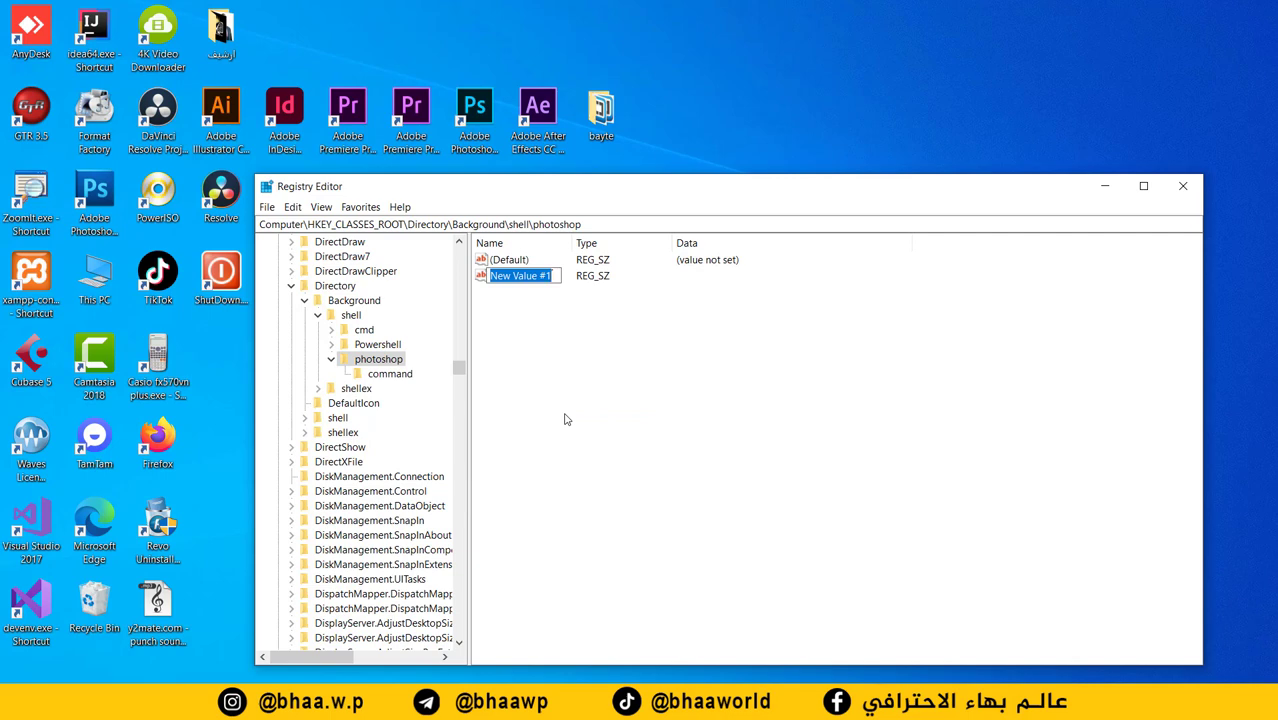
type("Icon")
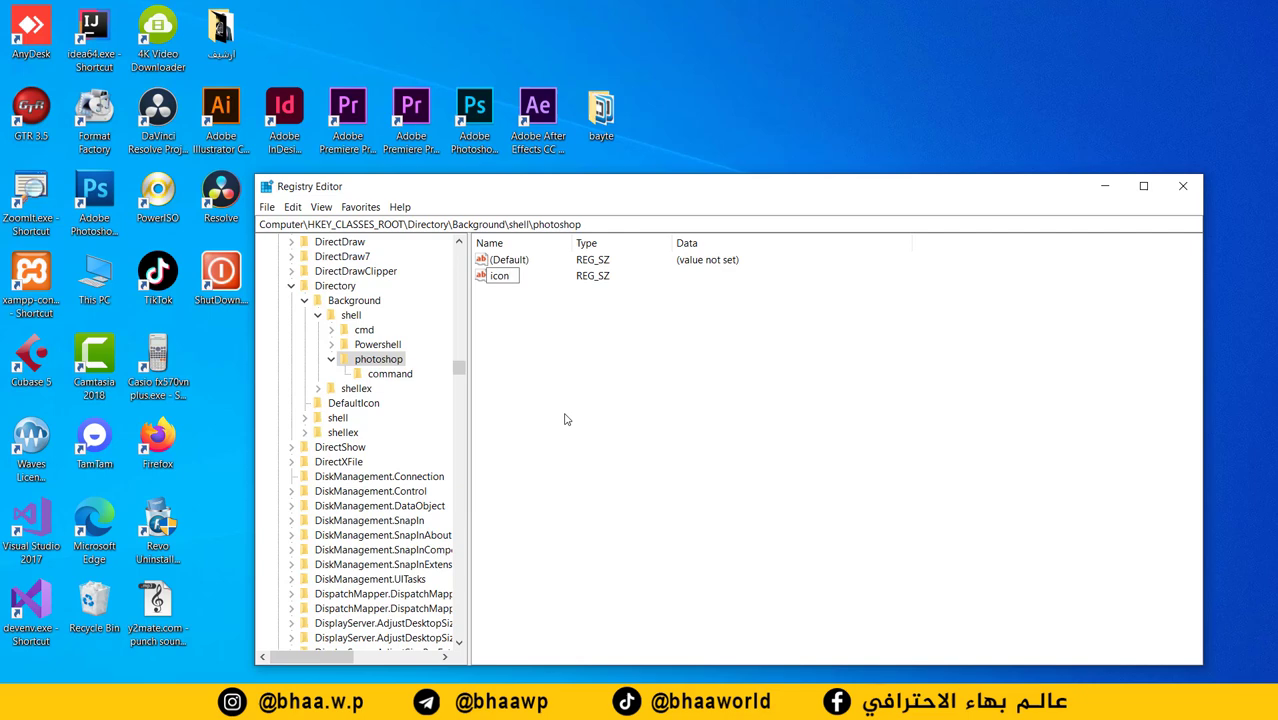
key("Return")
Copy the Photoshop folder's path and enter C:\Program Files\Adobe\Adobe Photoshop CC 2017\ as the icon value's data
right_click(492, 278)
left_click(530, 287)
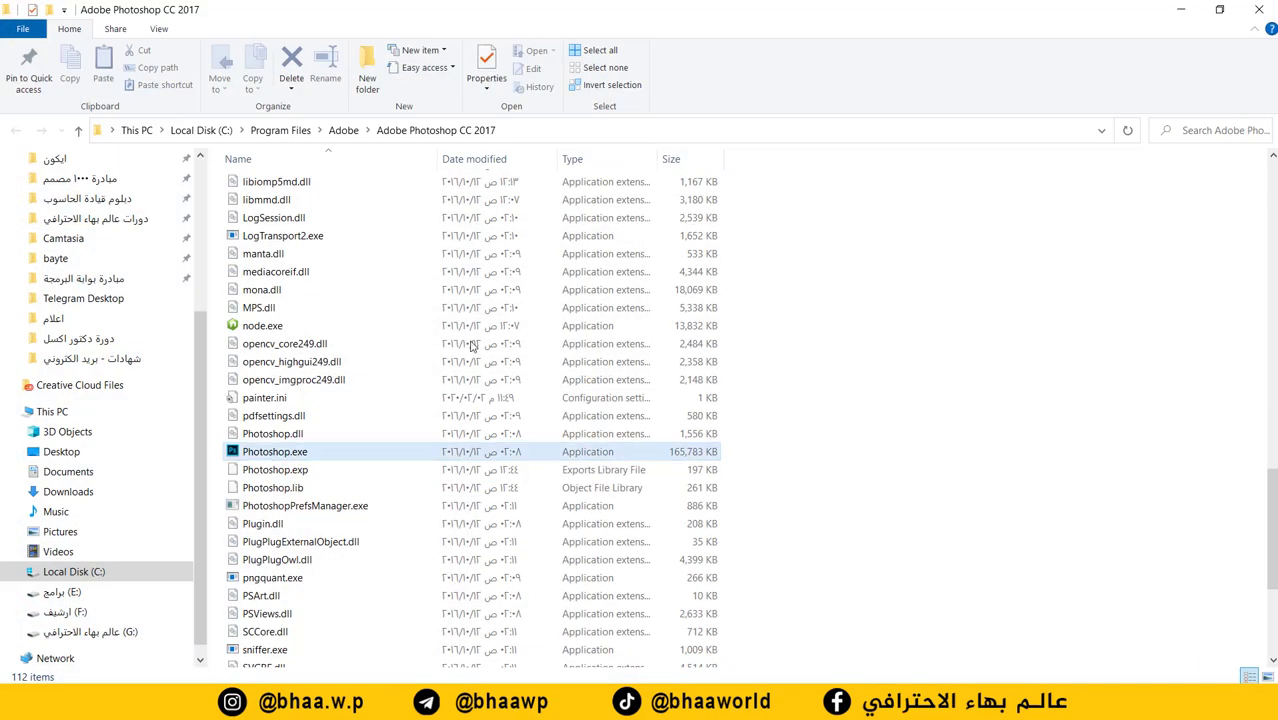
left_click(523, 133)
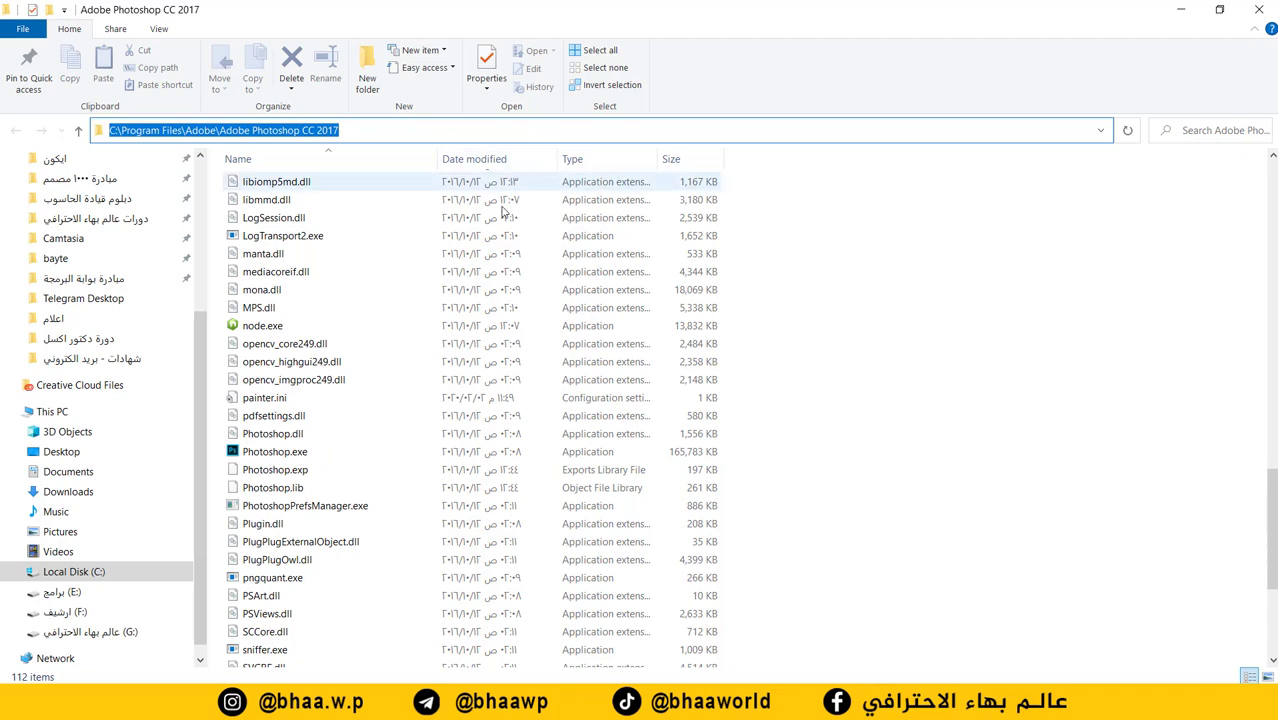
key("alt+Tab")
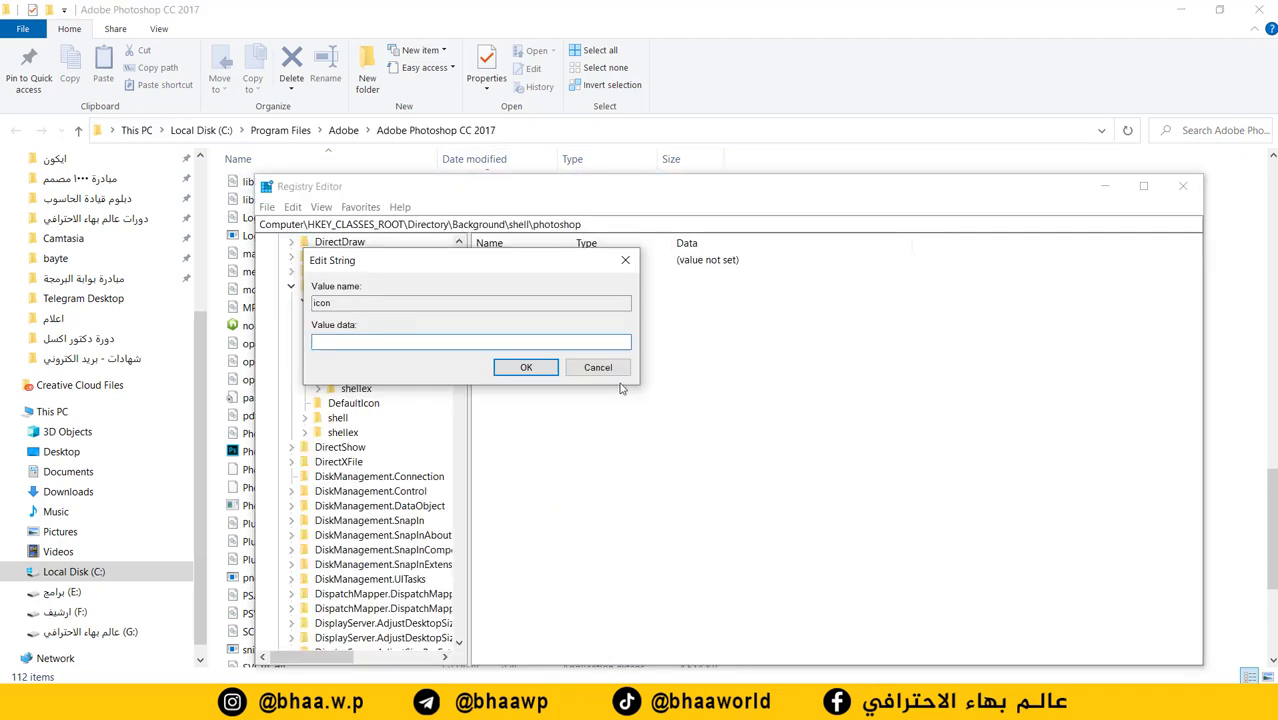
key("ctrl+v")
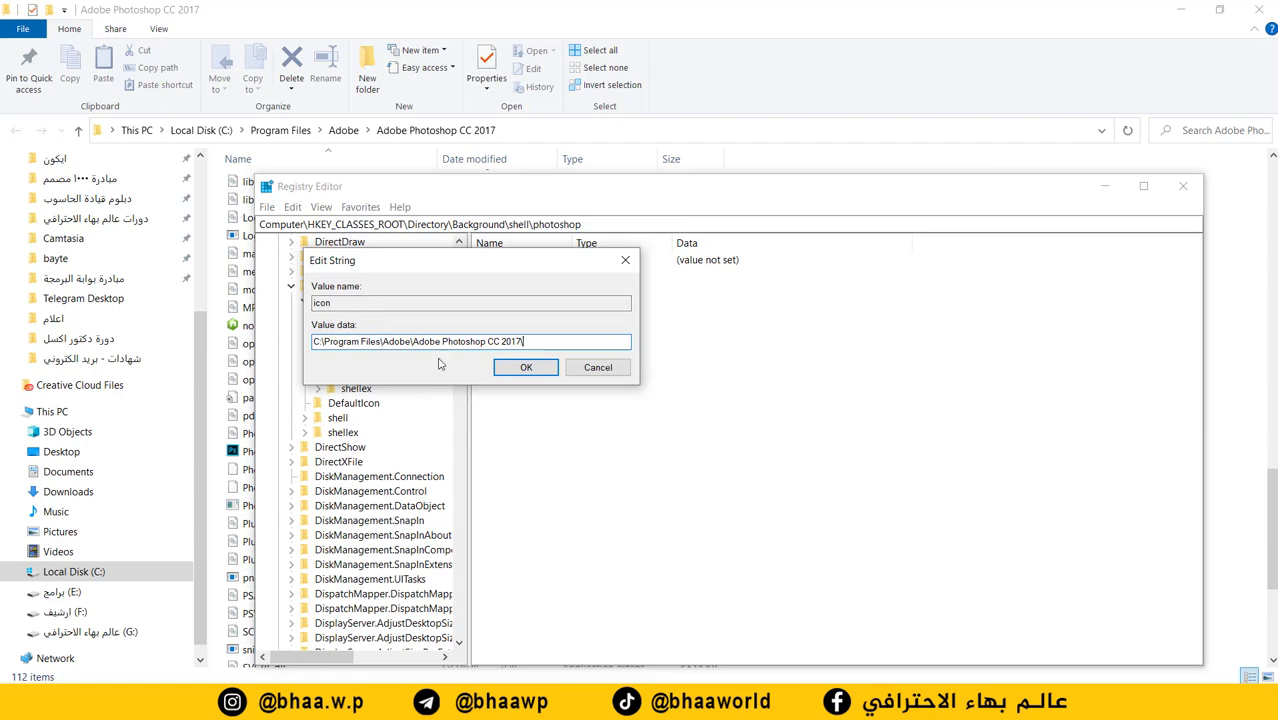
Append the file name Photoshop.exe, copied from the program folder, to the icon value's path and save it
key("alt+Tab")
right_click(272, 451)
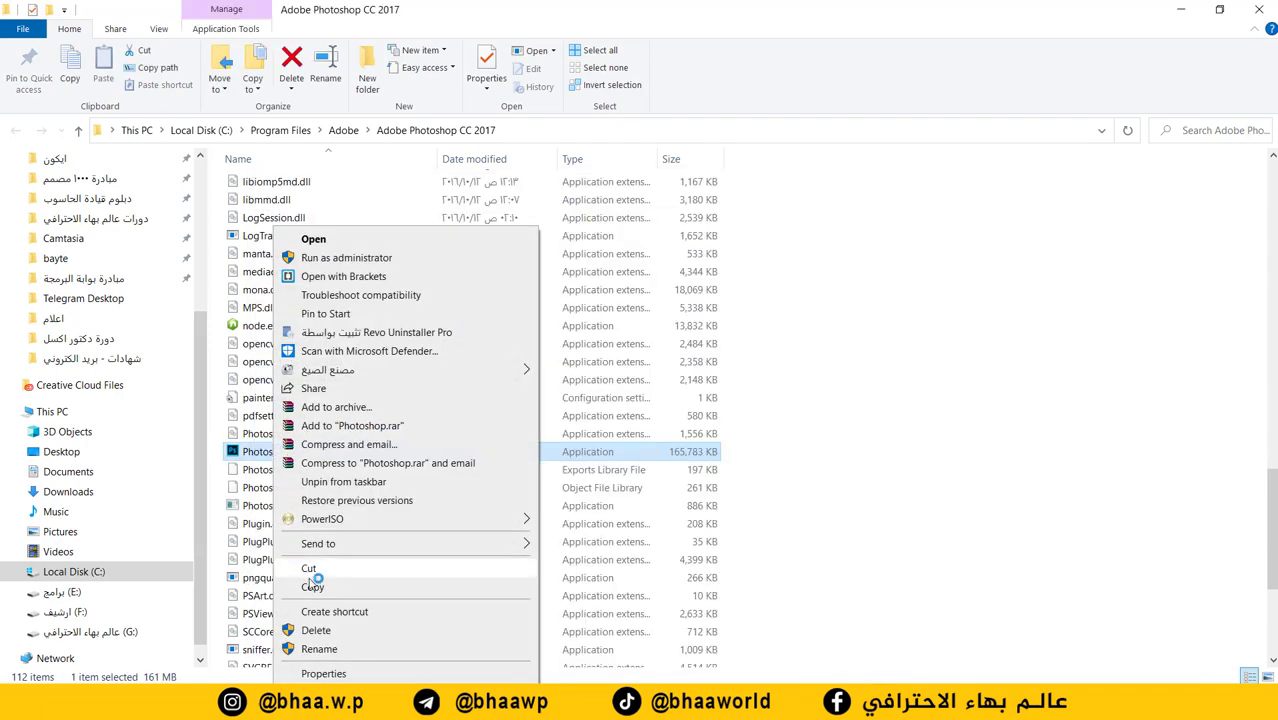
left_click(320, 648)
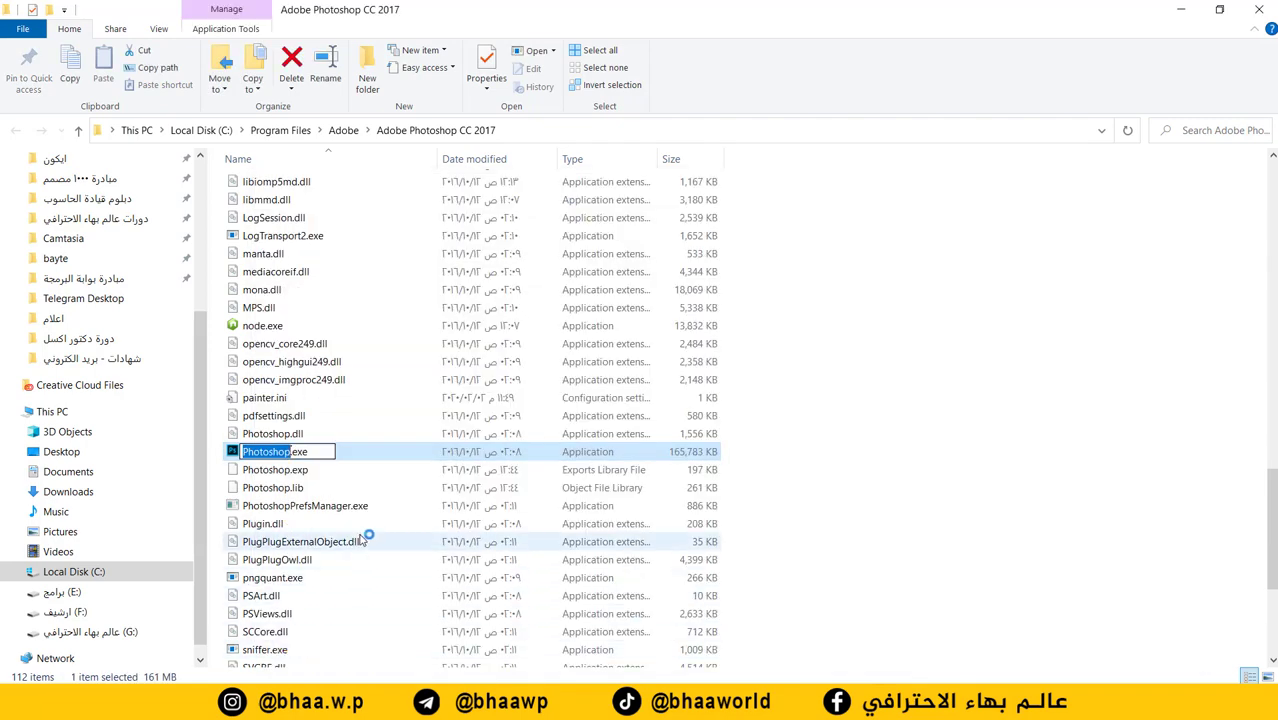
left_click(313, 453)
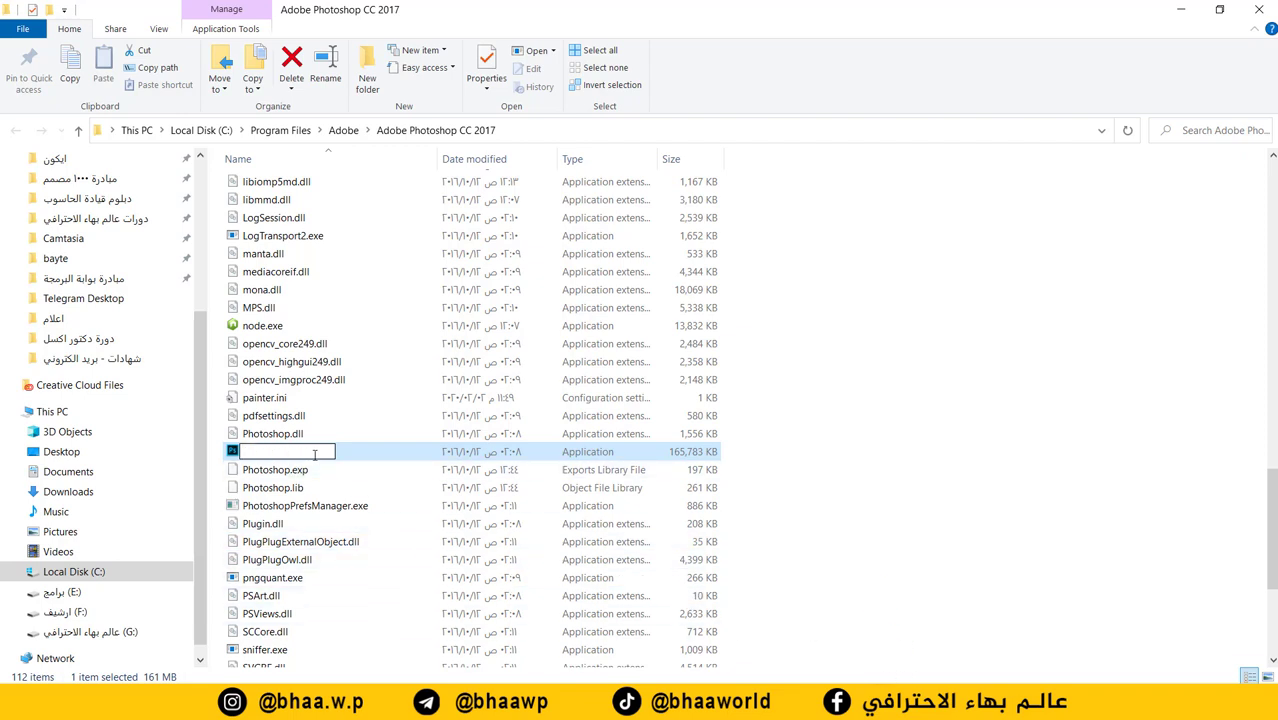
key("ctrl+a")
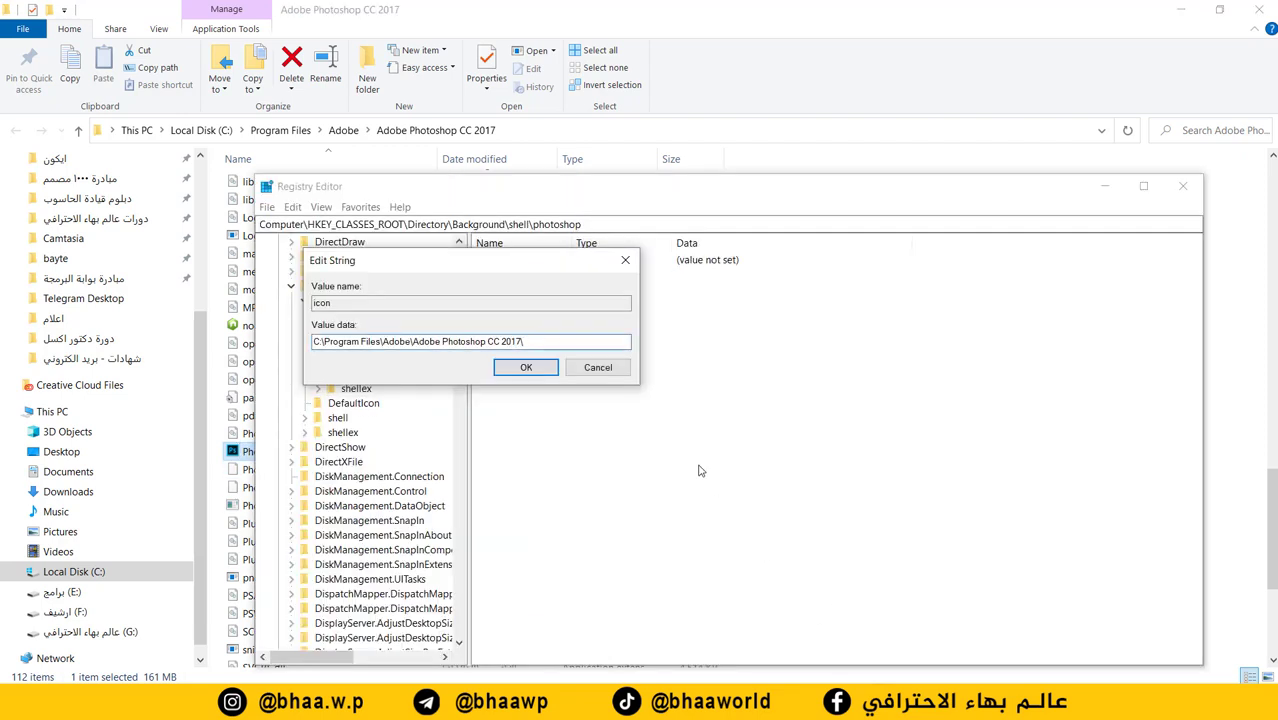
key("ctrl+v")
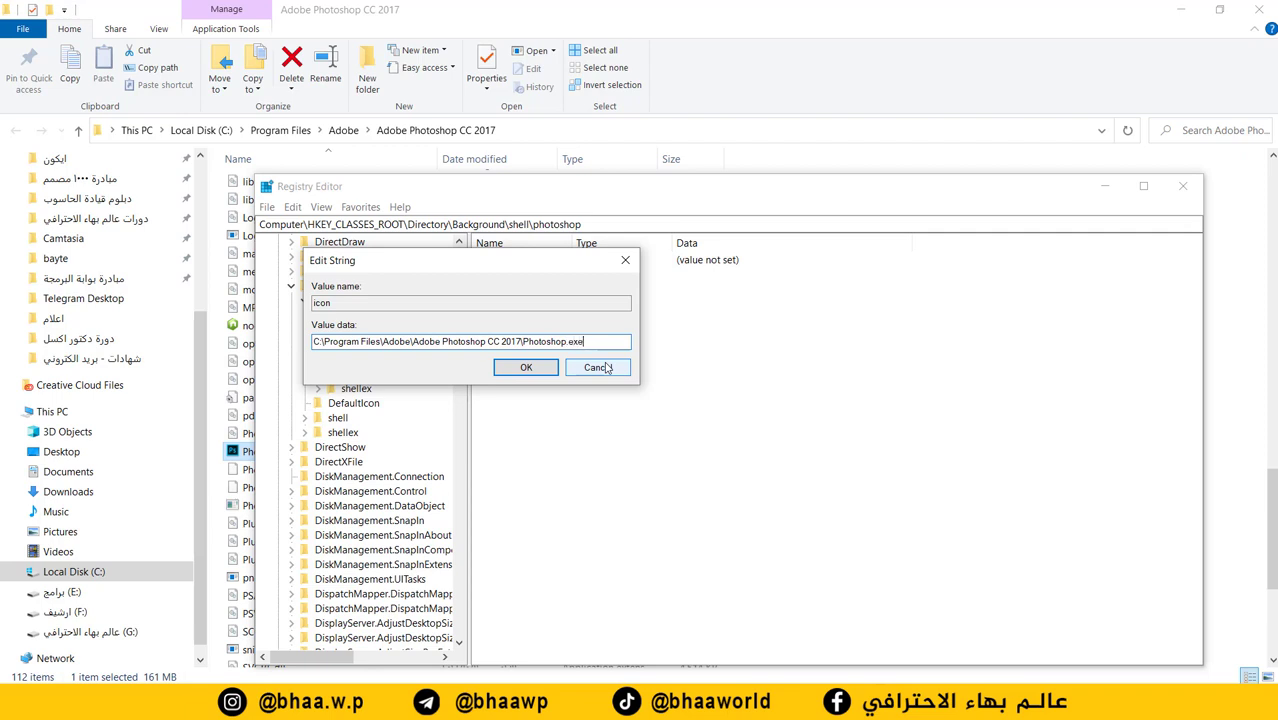
left_click(525, 367)
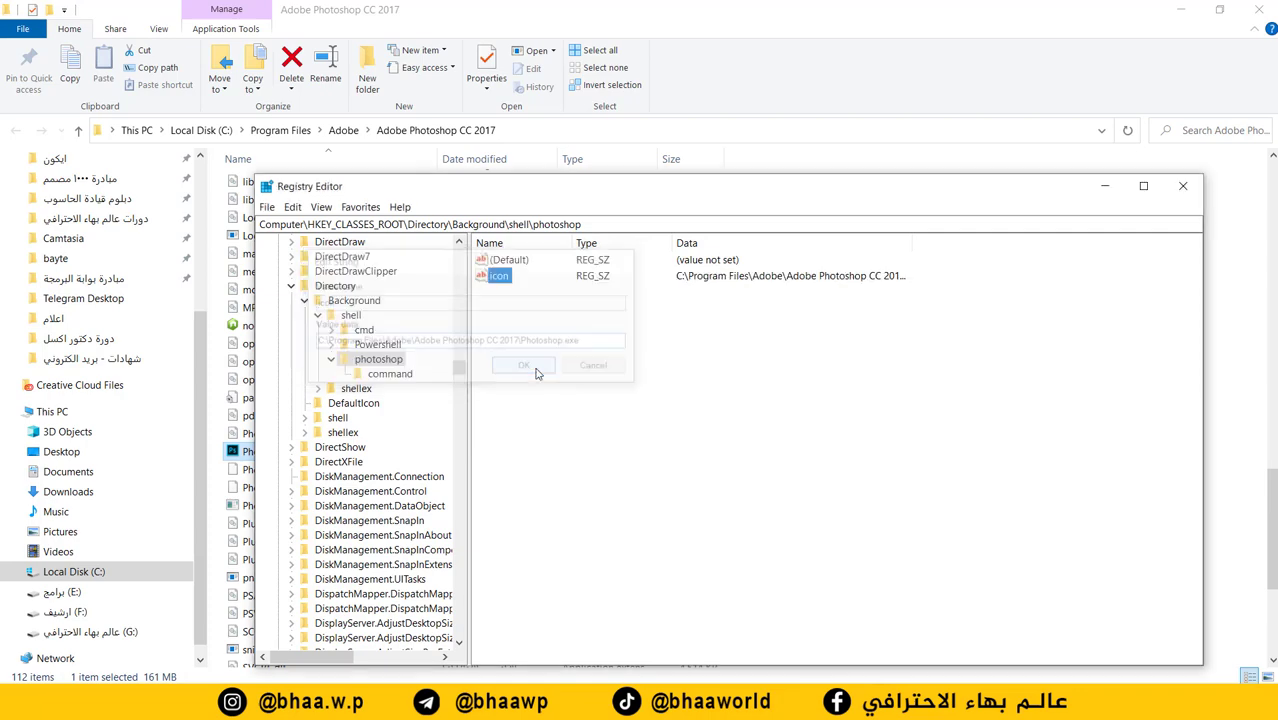
Minimize the Photoshop folder window and check the photoshop entry's icon in the desktop context menu
left_click(1180, 9)
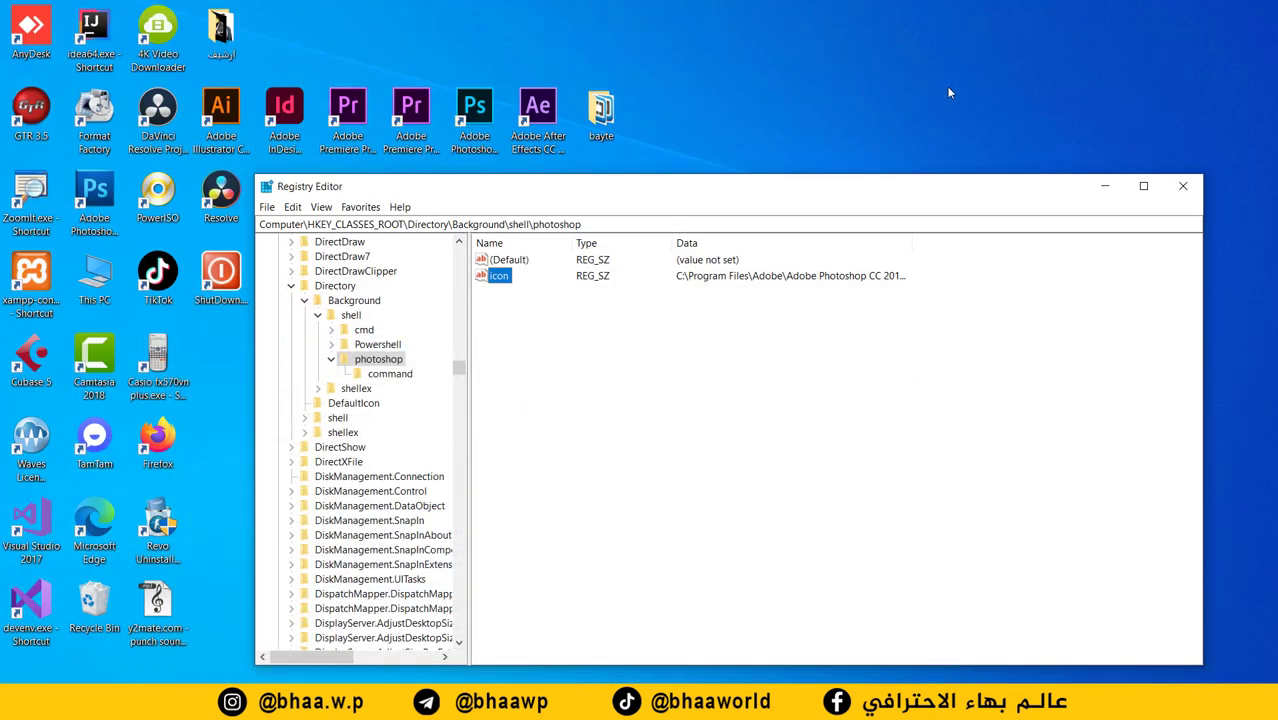
right_click(940, 92)
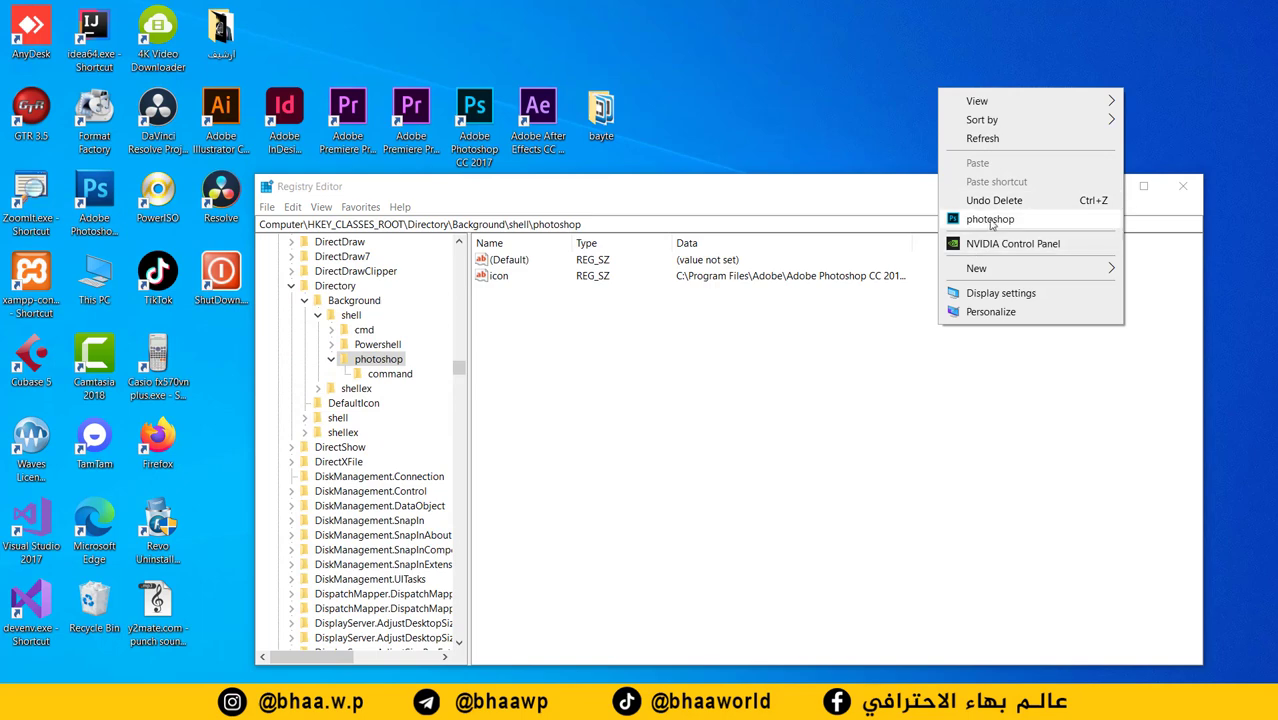
left_click(744, 66)
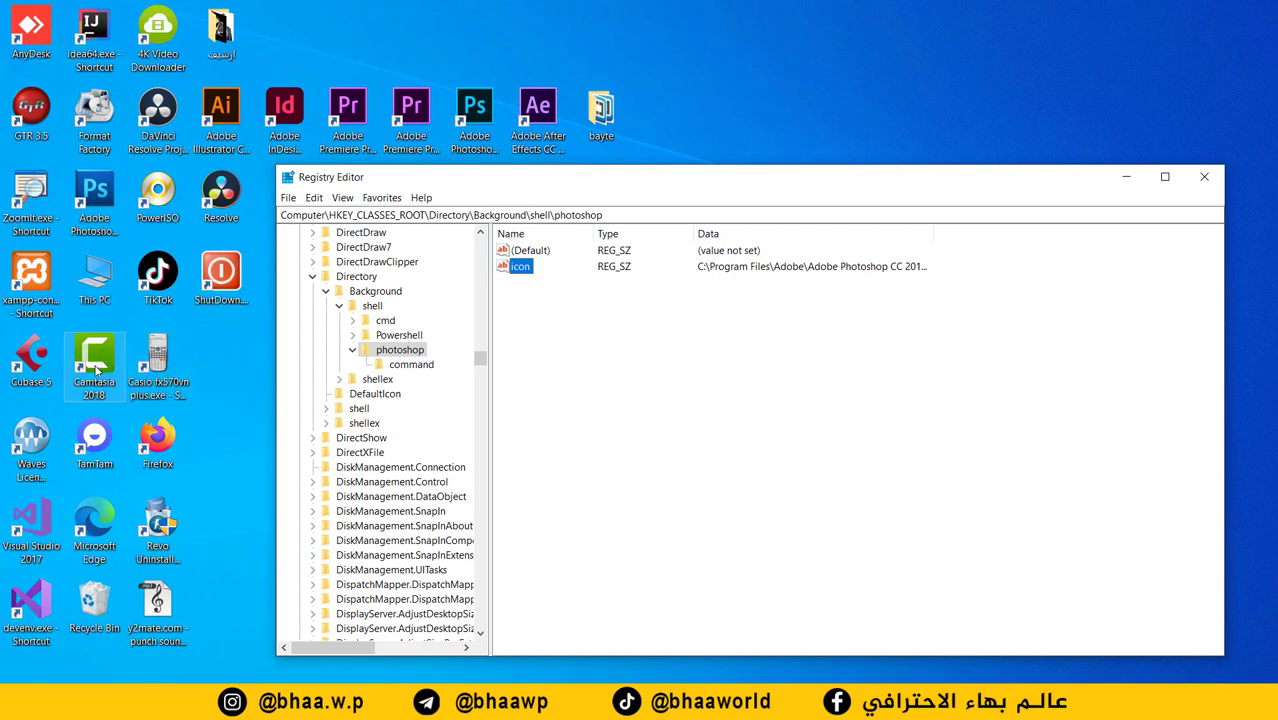
Check the photoshop entry in the desktop context menu again and collapse the photoshop key in the registry tree
right_click(1060, 74)
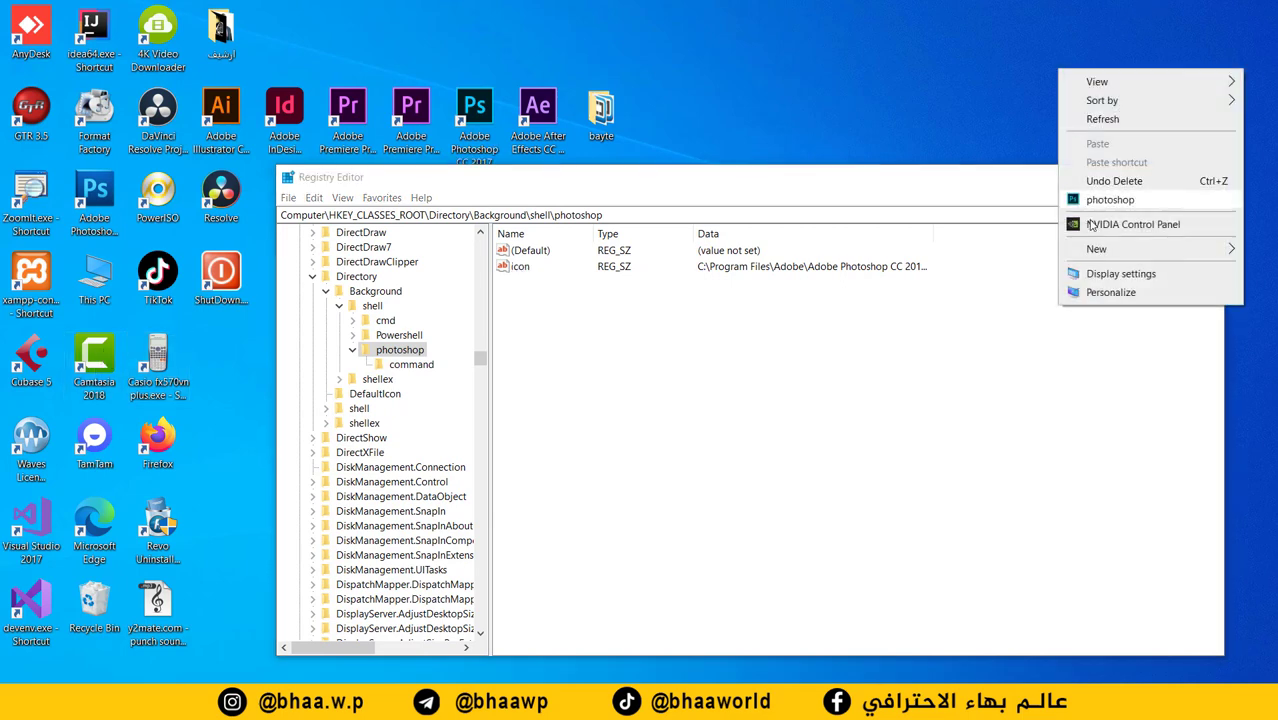
left_click(912, 87)
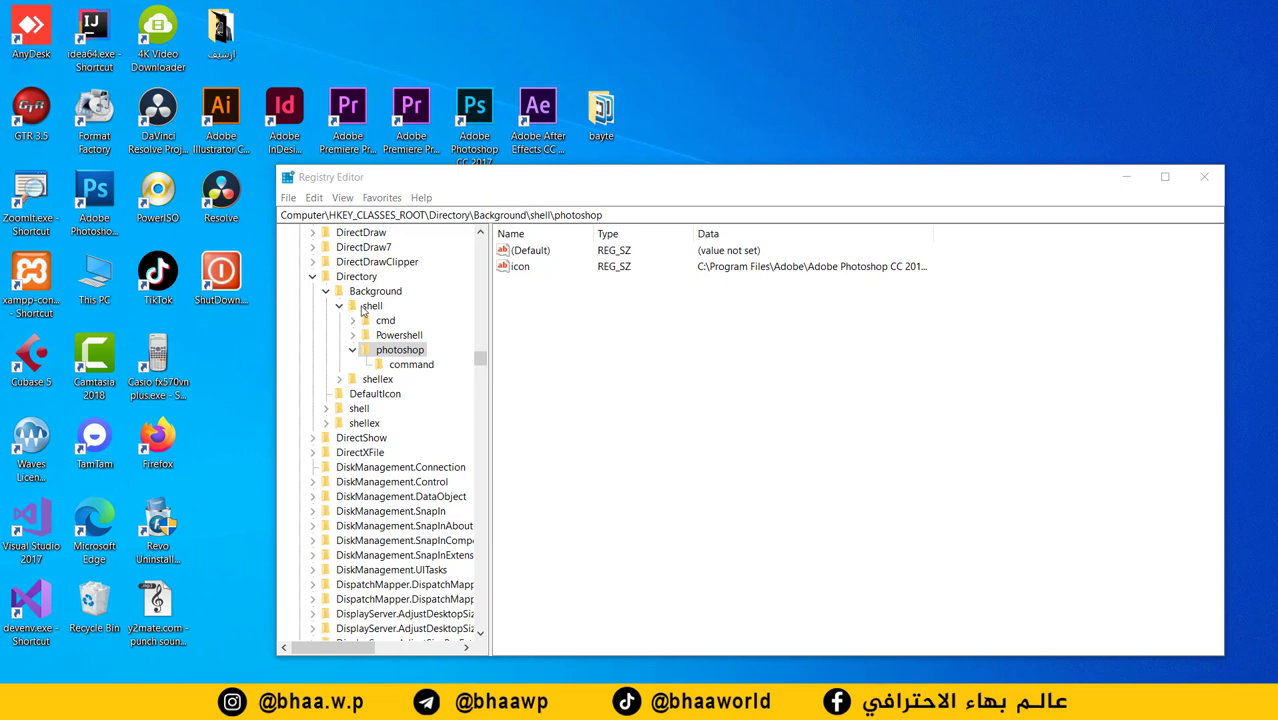
left_click(355, 351)
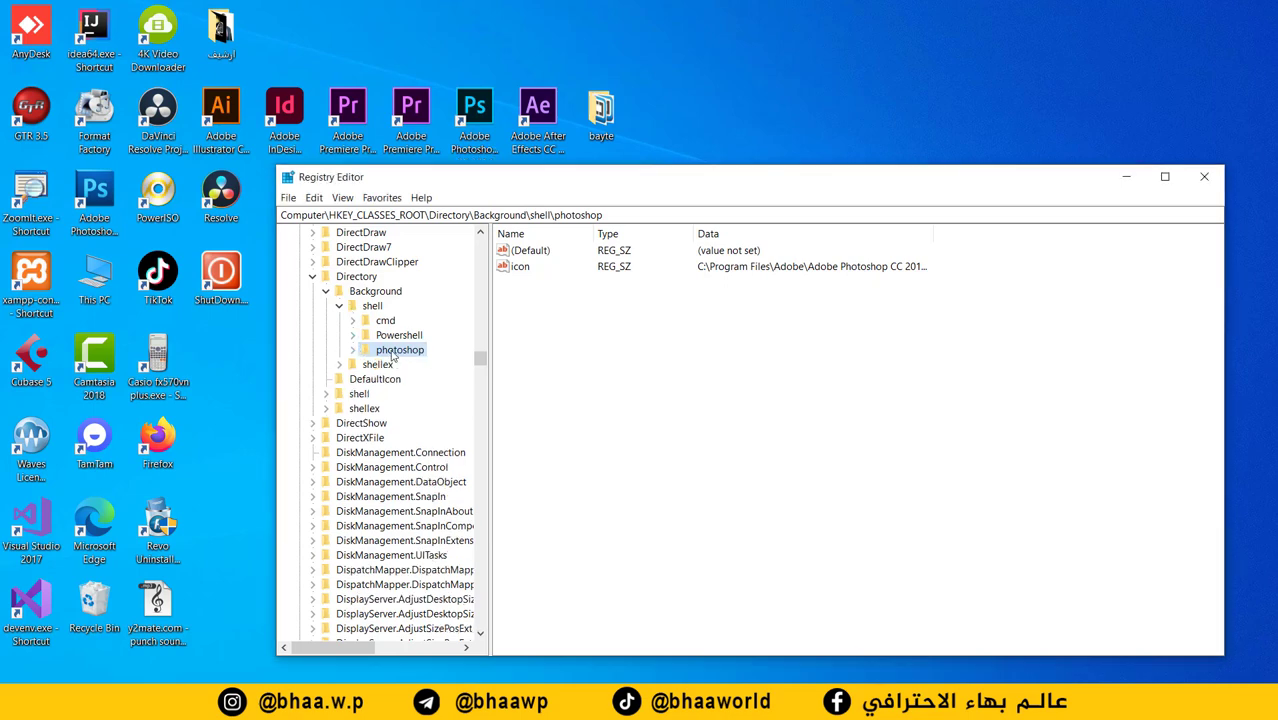
Create a new key named camtasia under Directory\Background\shell
left_click(366, 309)
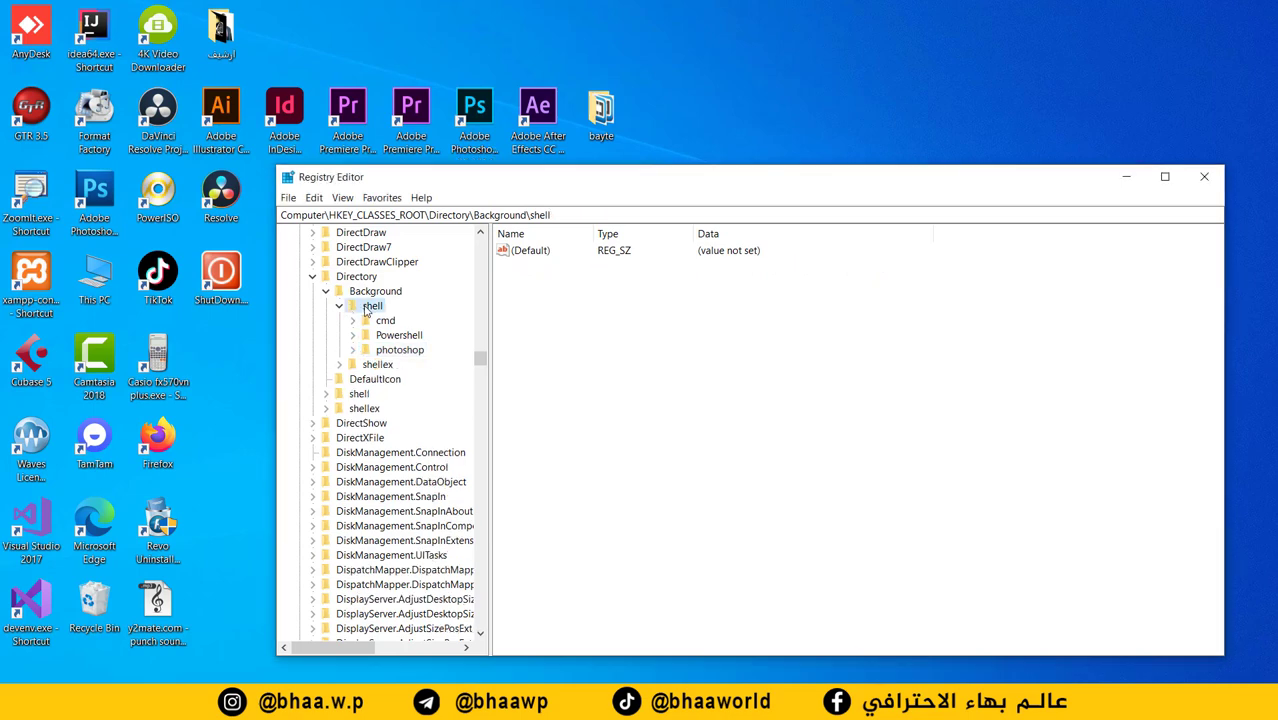
right_click(366, 310)
mouse_move(465, 335)
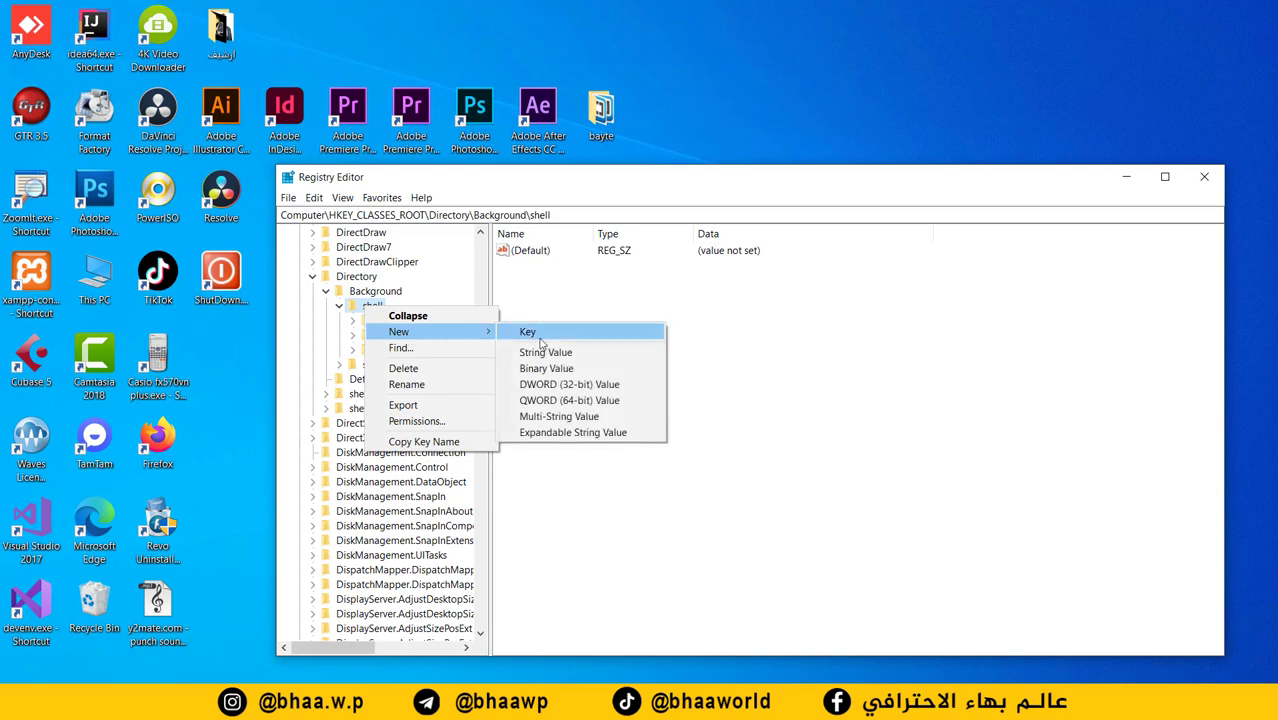
left_click(540, 336)
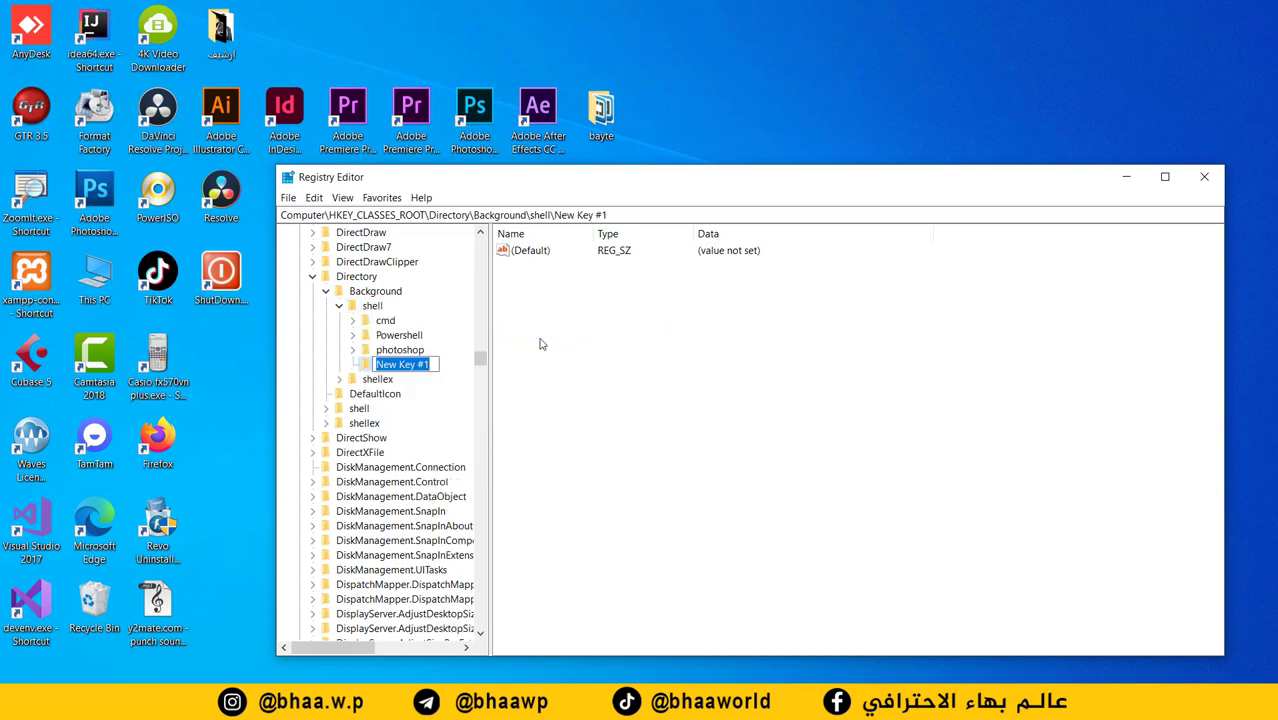
type("c")
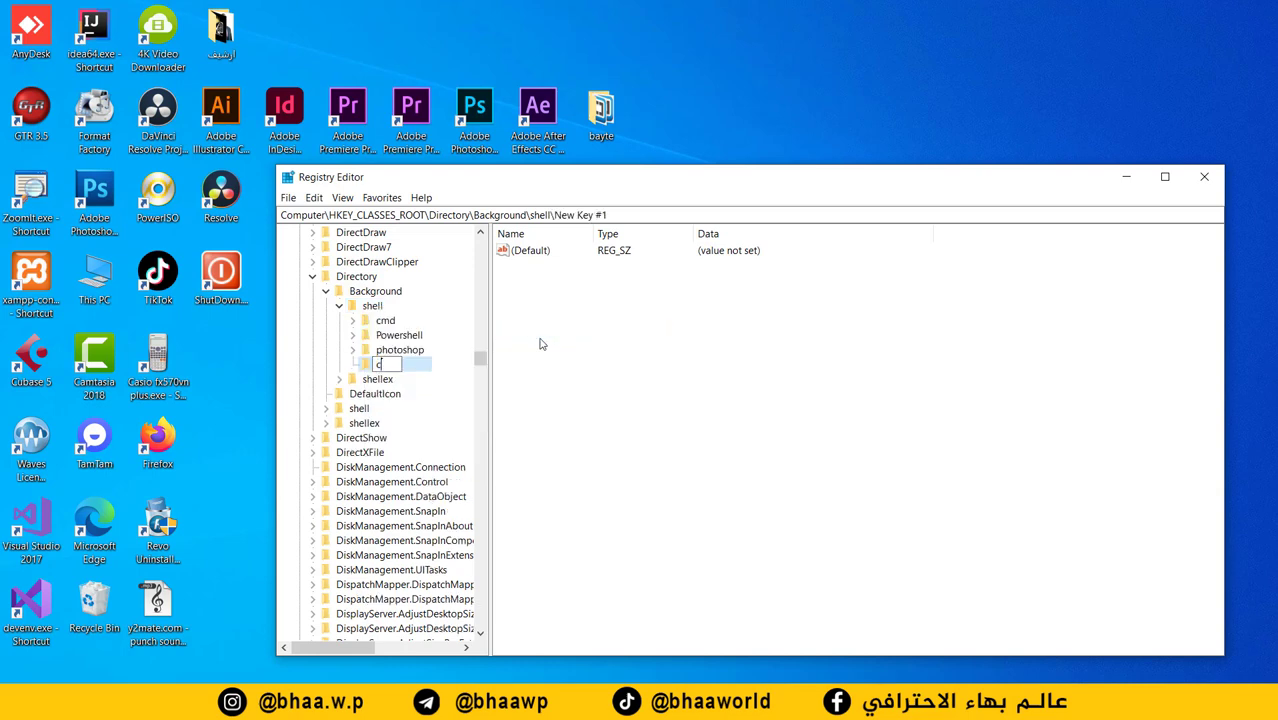
type("amtasia")
key("Return")
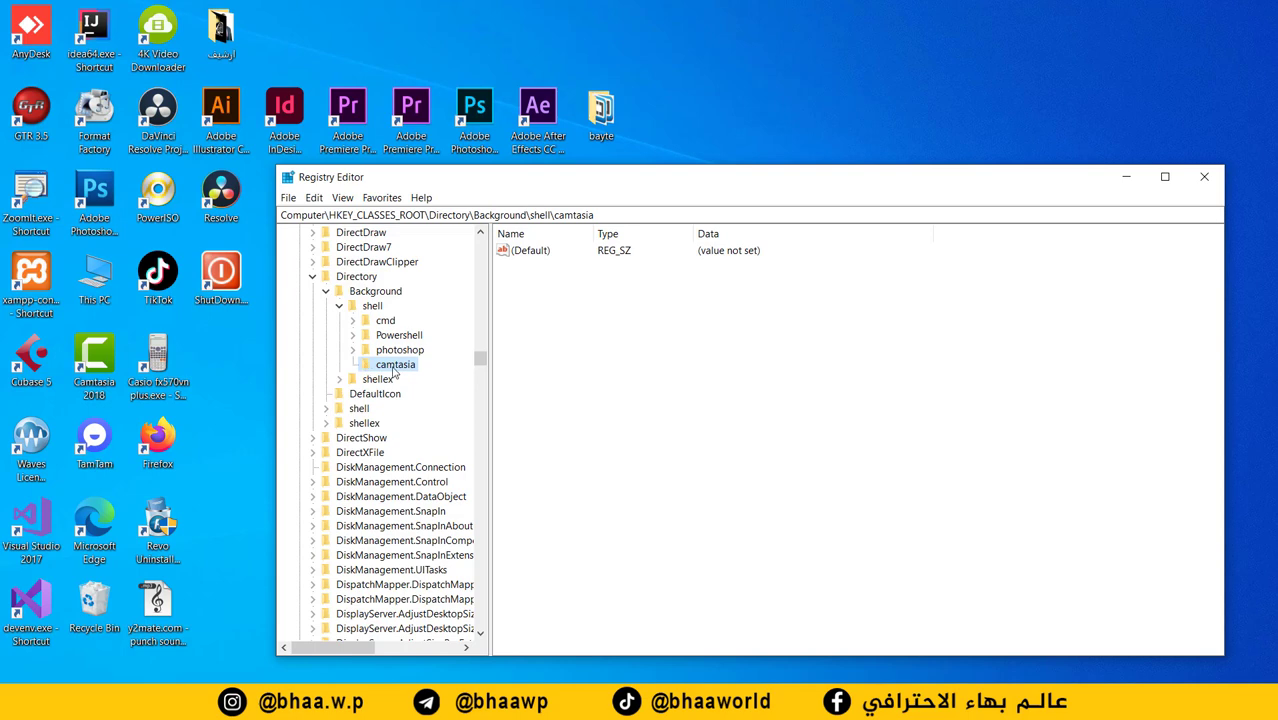
Create a subkey named command inside the camtasia key
right_click(392, 370)
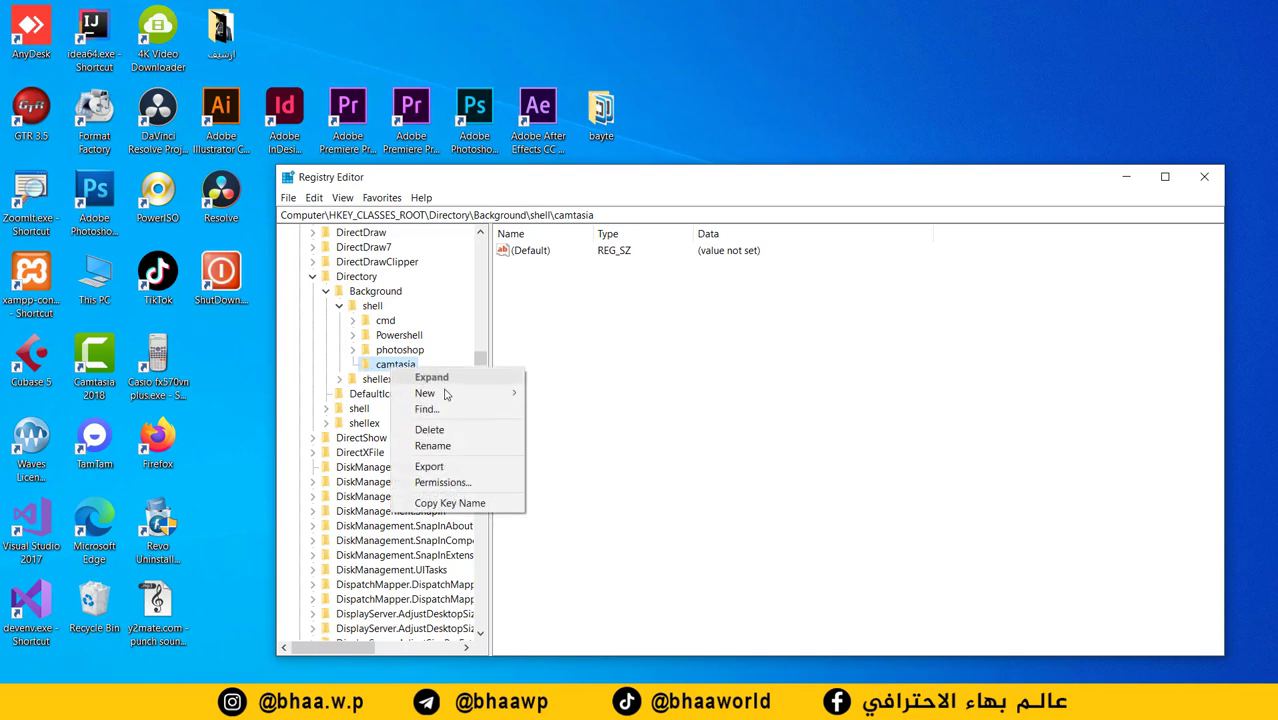
mouse_move(448, 395)
left_click(586, 395)
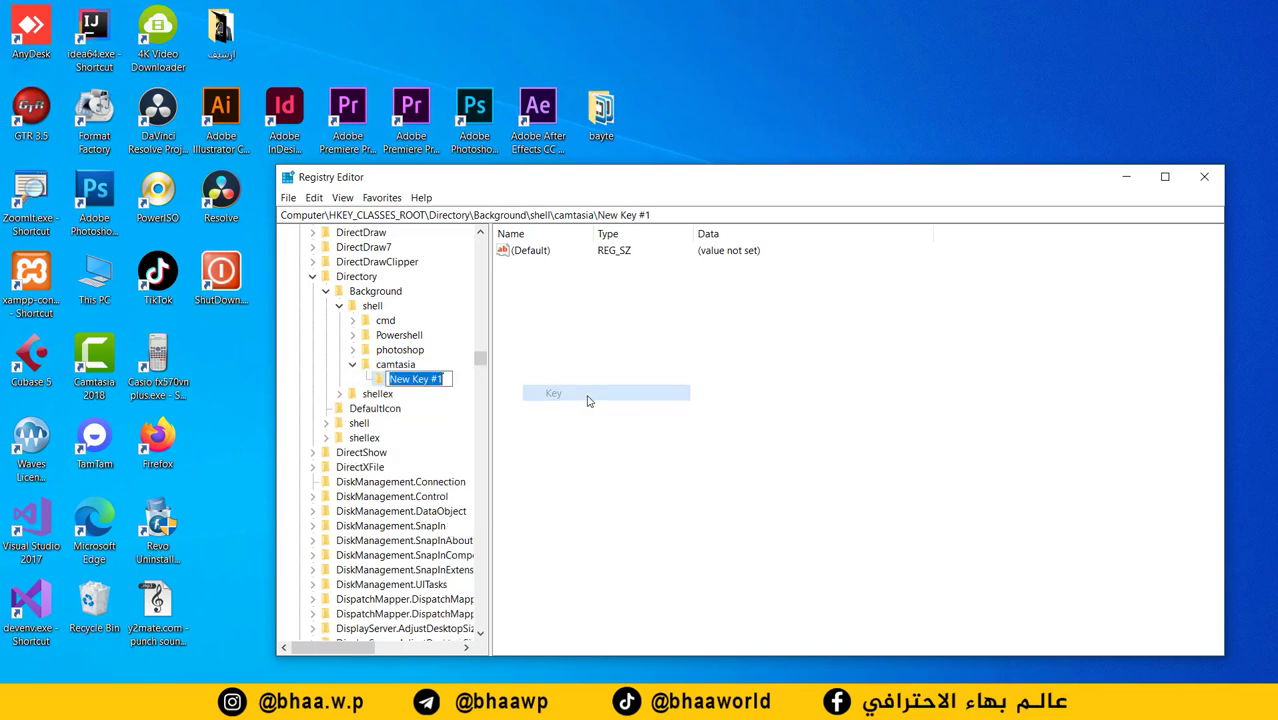
type("co")
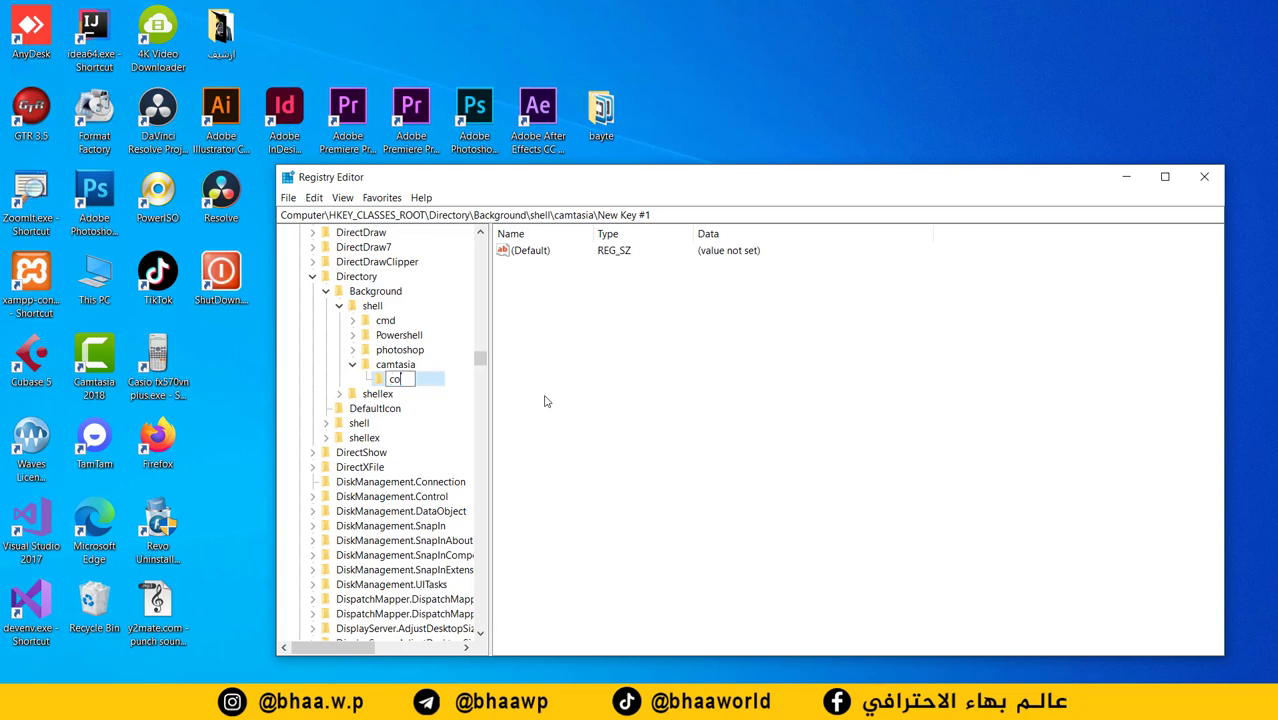
type("mmand")
left_click(400, 368)
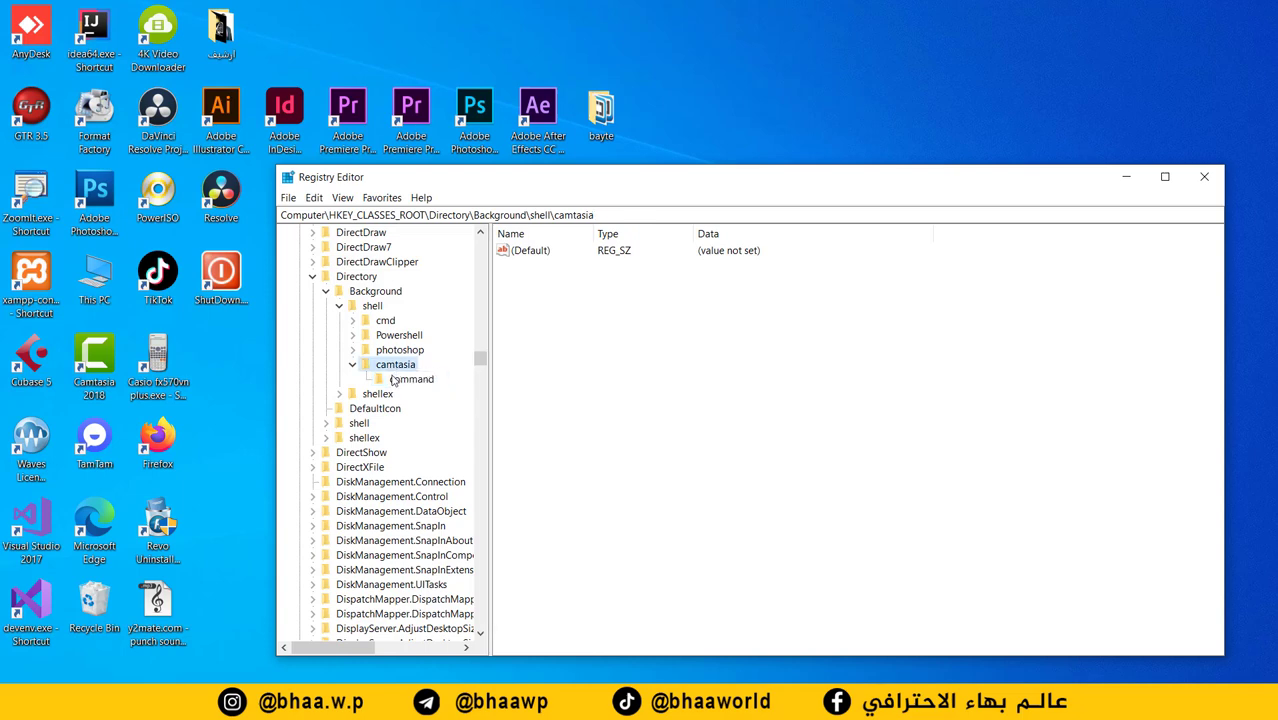
Copy the Camtasia folder's path from its desktop shortcut's file location and enter C:\Program Files\TechSmith\Camtasia 2018\ as the command key's default value data
left_click(388, 383)
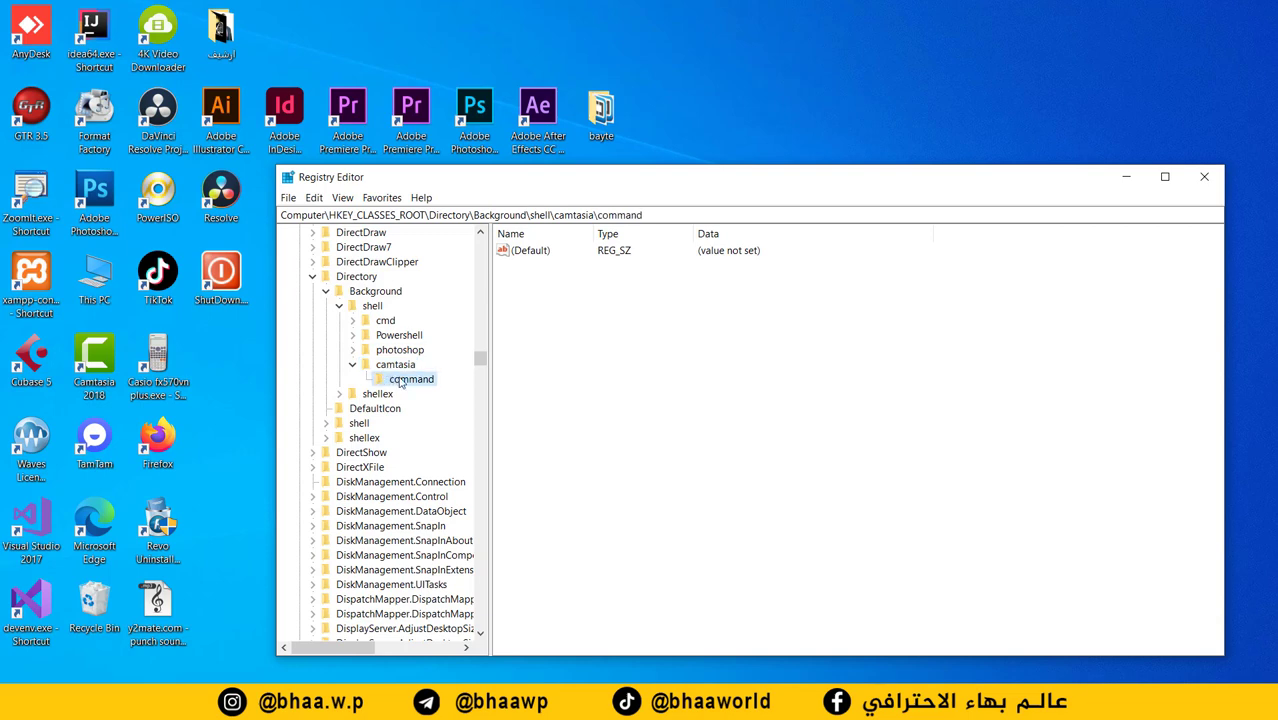
double_click(526, 253)
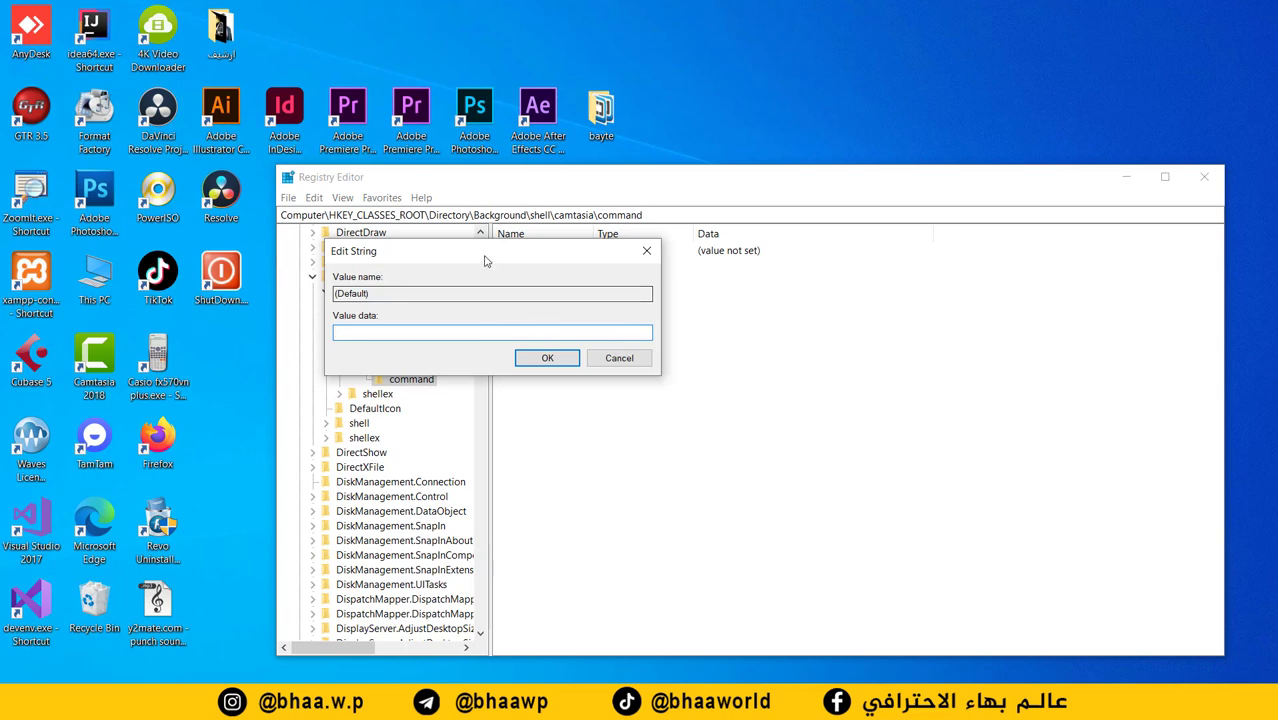
left_click_drag(485, 260, 767, 265)
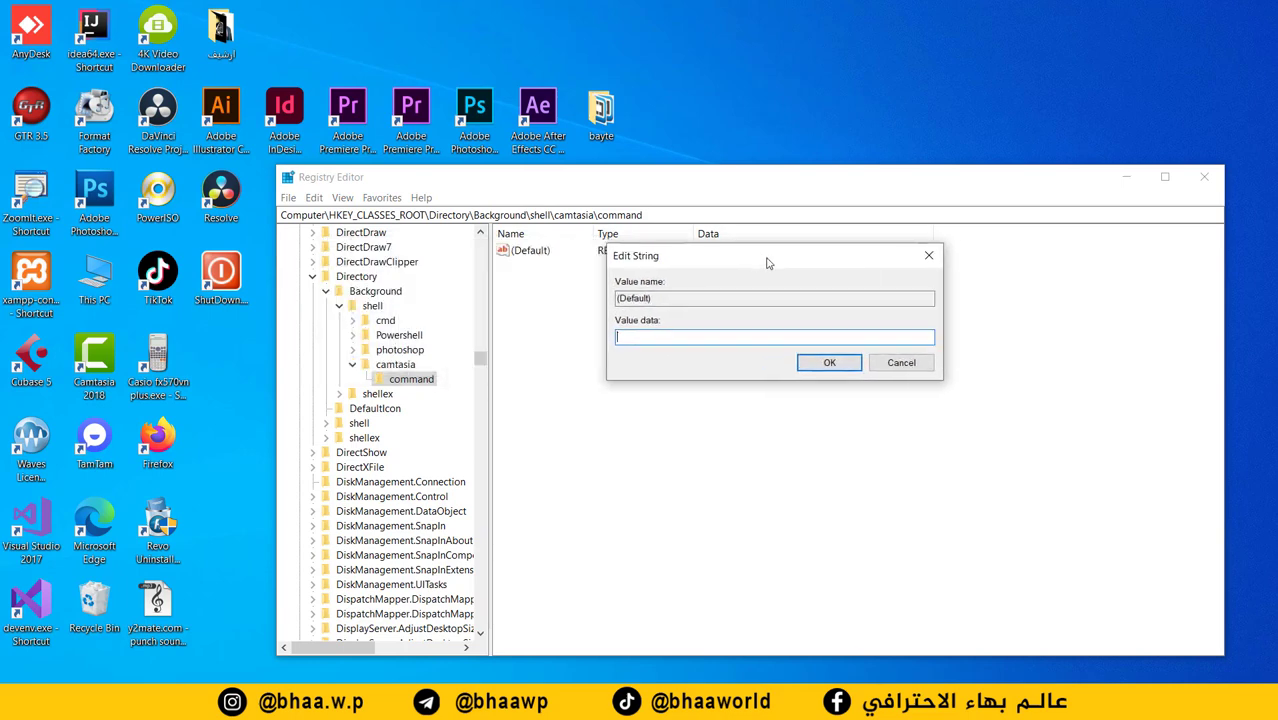
right_click(92, 364)
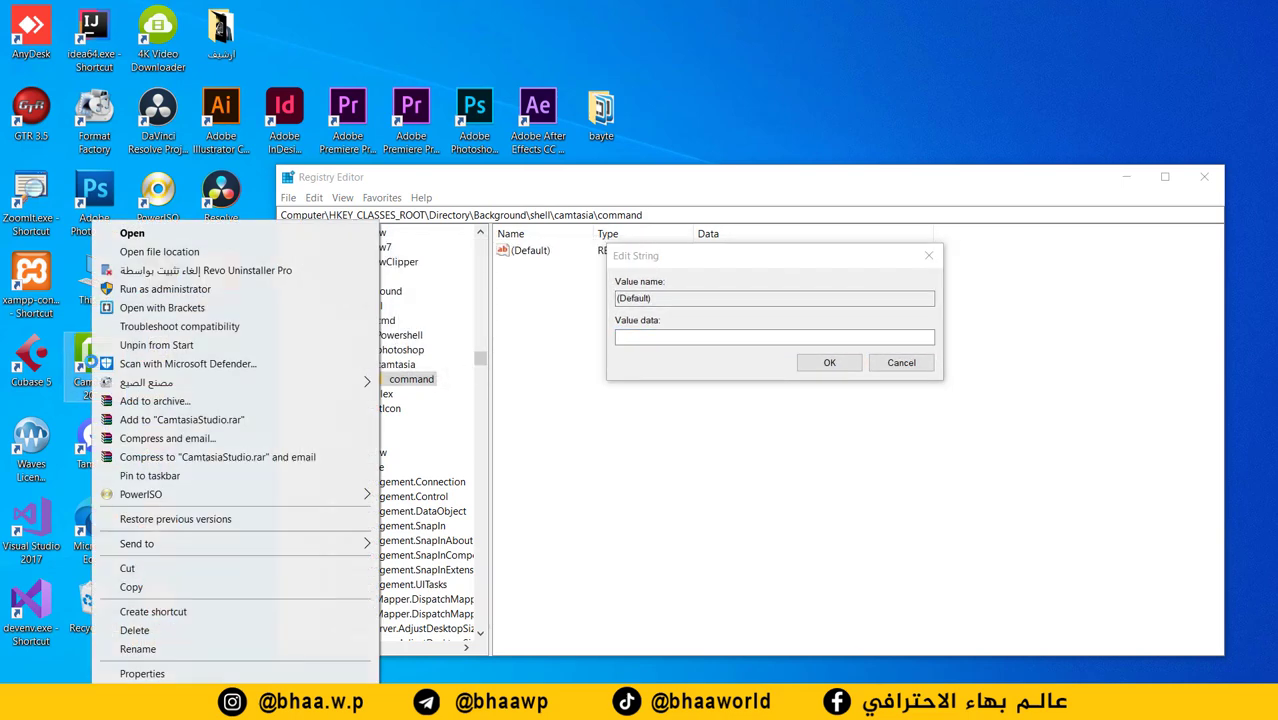
left_click(165, 251)
left_click(661, 163)
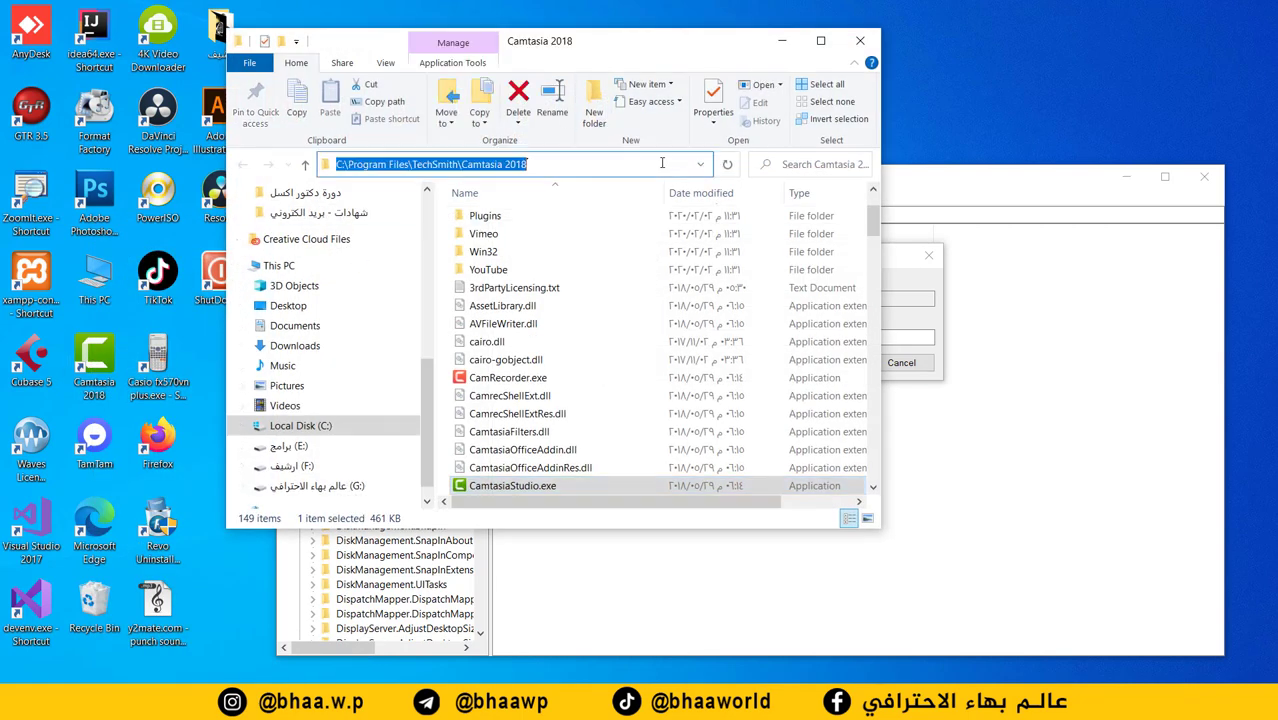
right_click(490, 159)
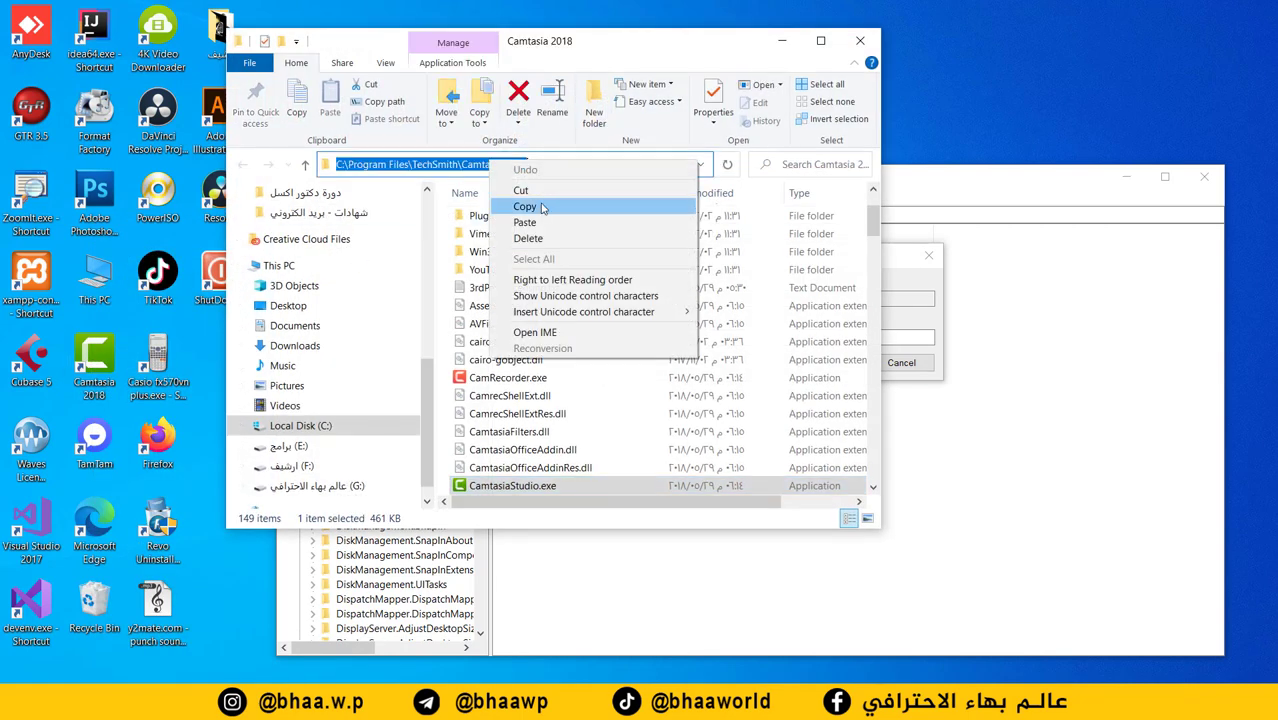
left_click(543, 208)
left_click(871, 270)
key("ctrl+v")
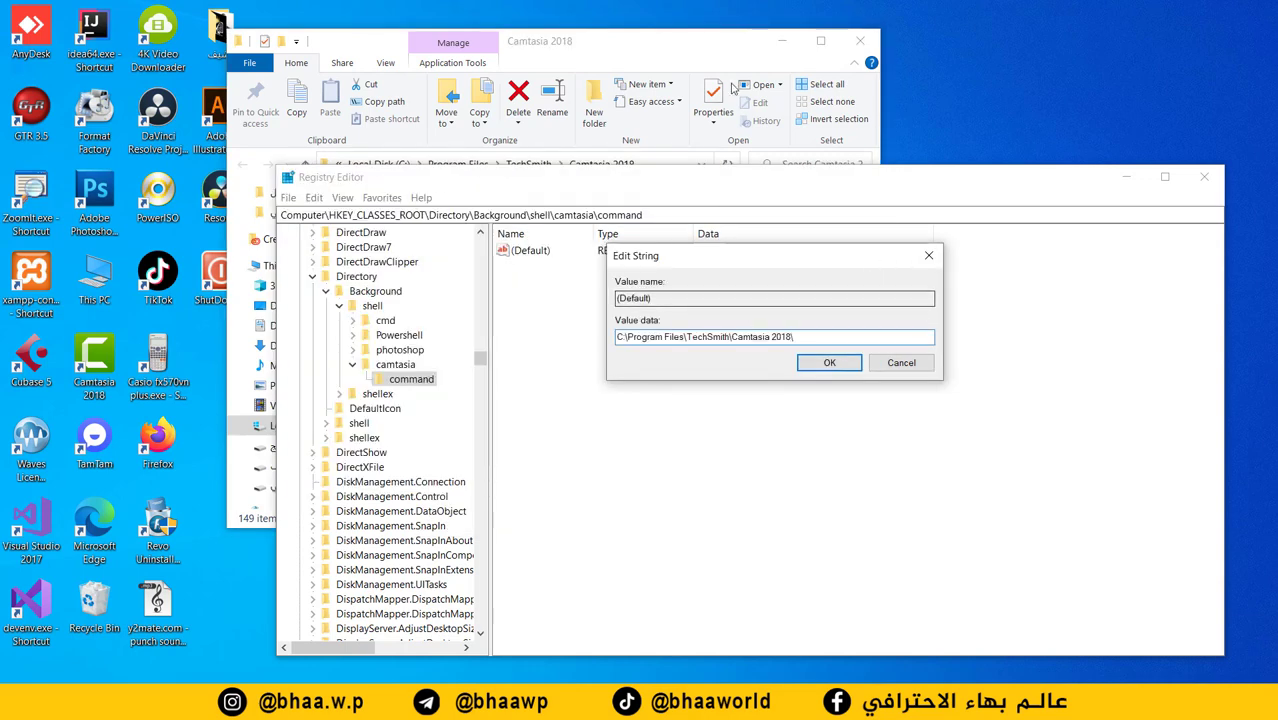
Append the file name CamtasiaStudio.exe, copied from the program folder, to the path in the command key's default value
left_click(545, 110)
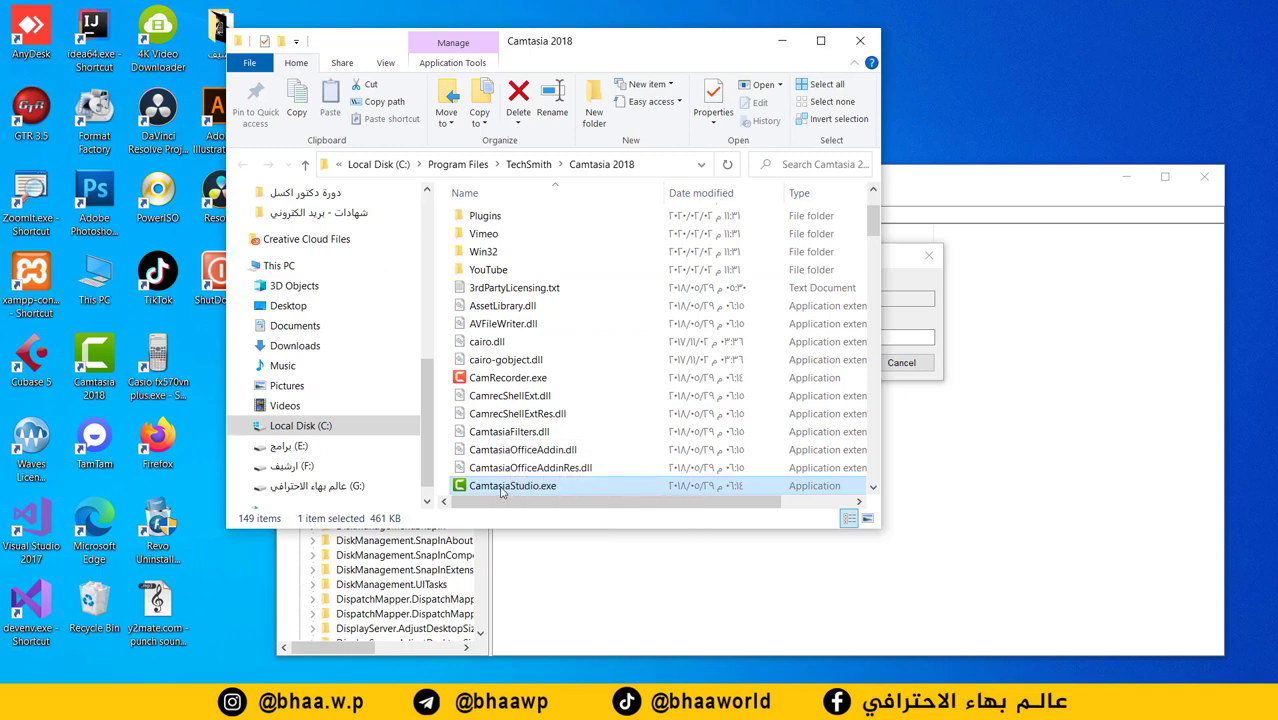
right_click(502, 488)
left_click(509, 449)
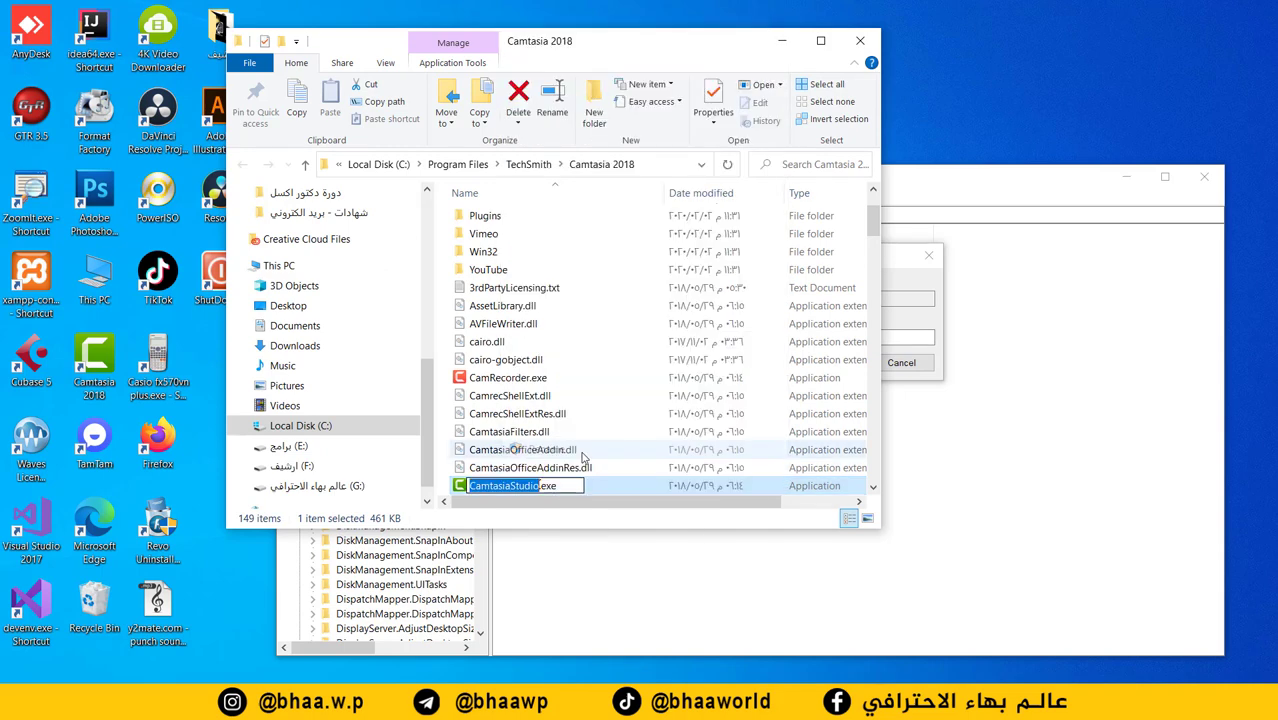
key("ctrl+a")
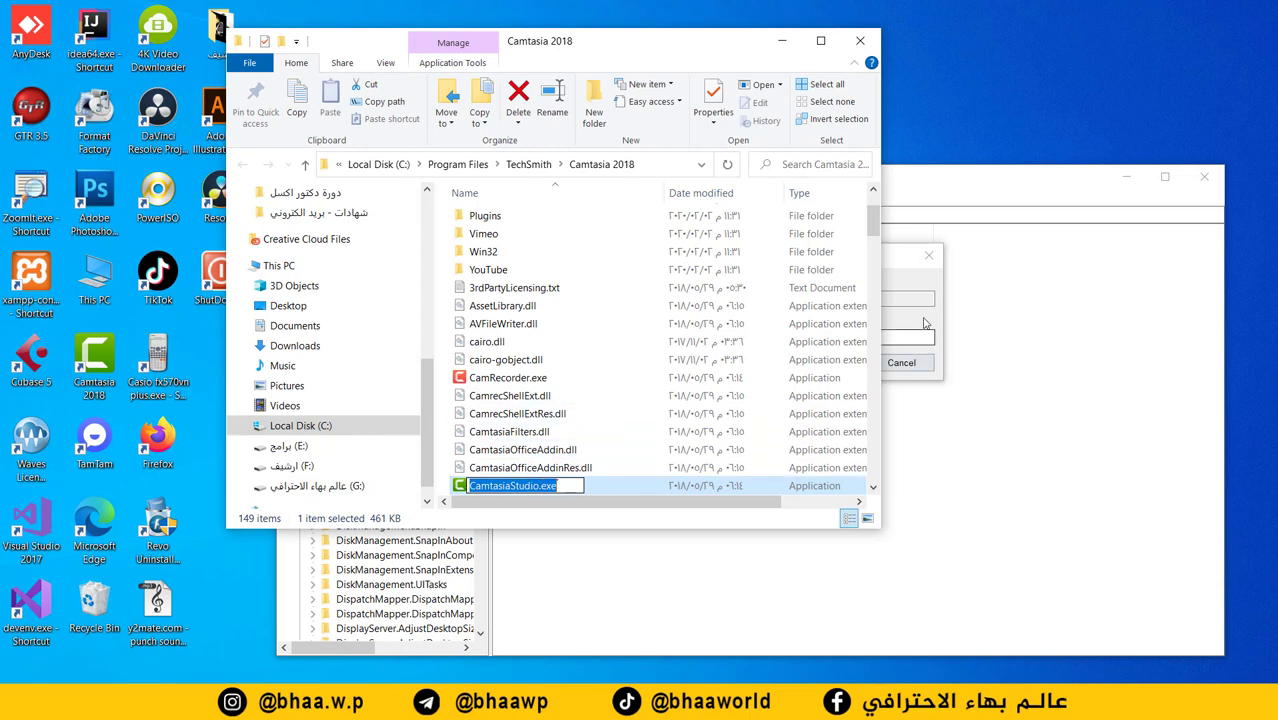
left_click(916, 341)
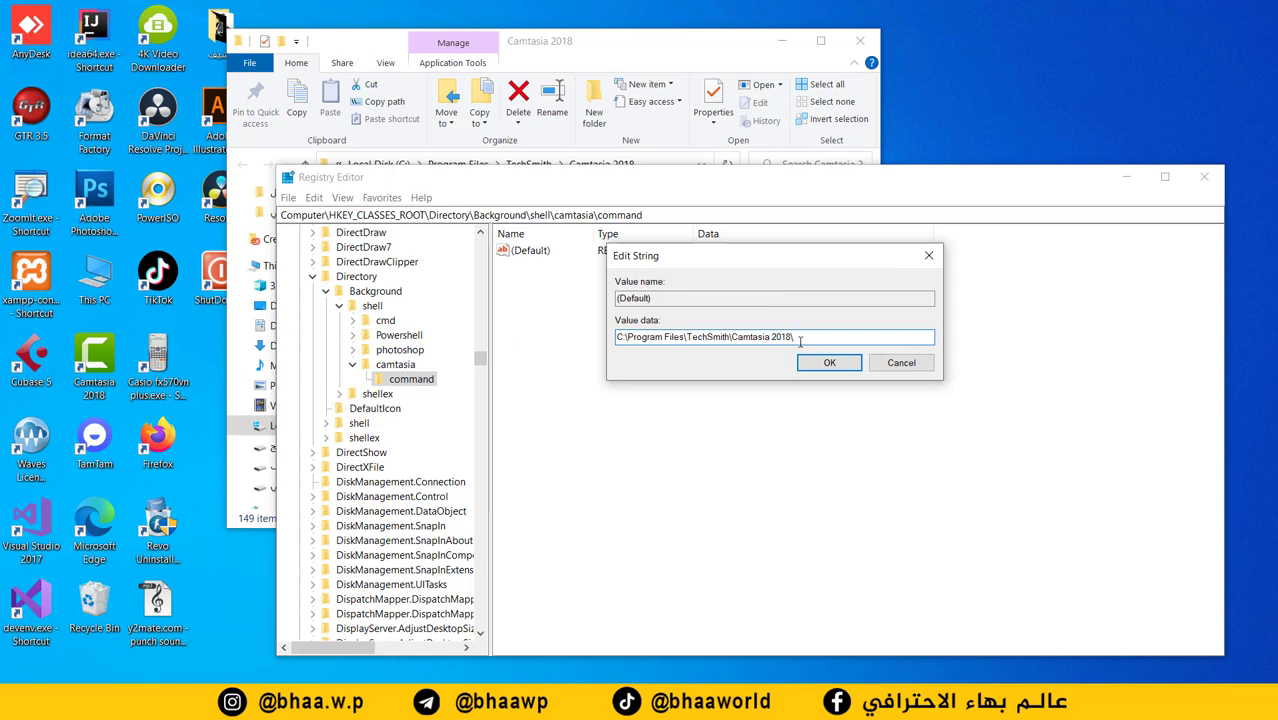
key("ctrl+v")
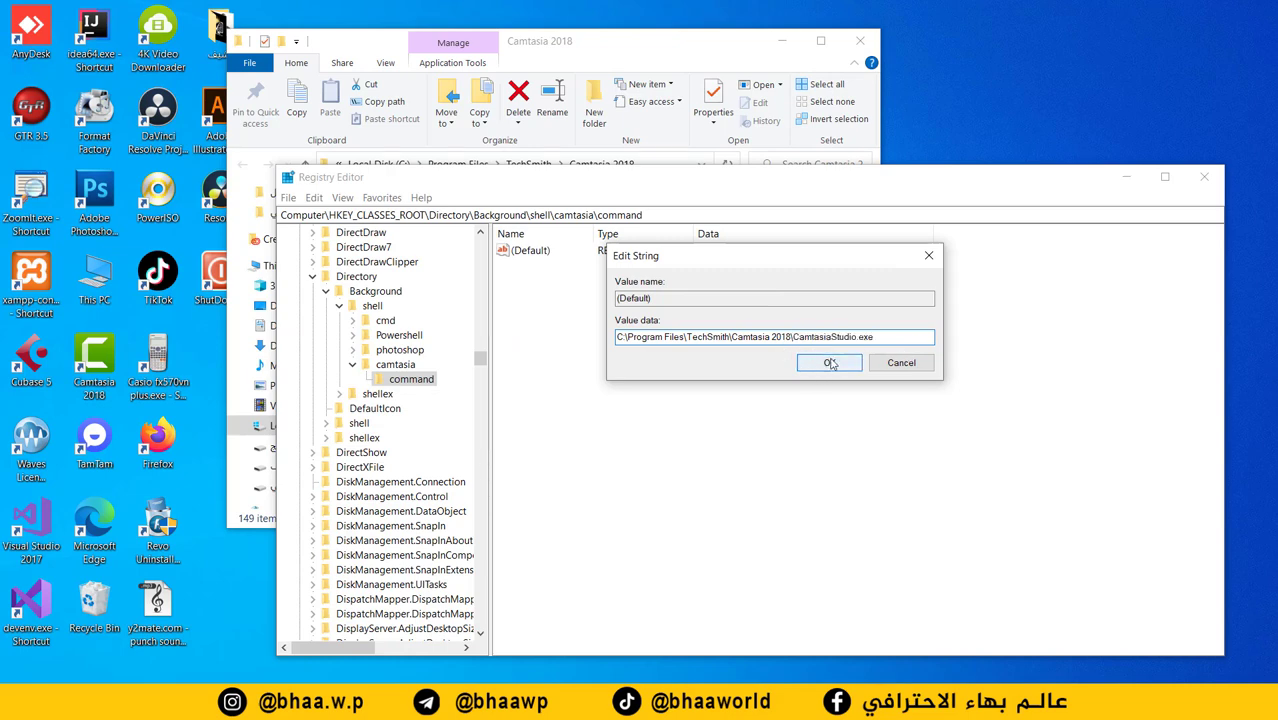
Copy the complete CamtasiaStudio.exe path from the value data and save the command key's default value
left_click_drag(886, 338, 604, 337)
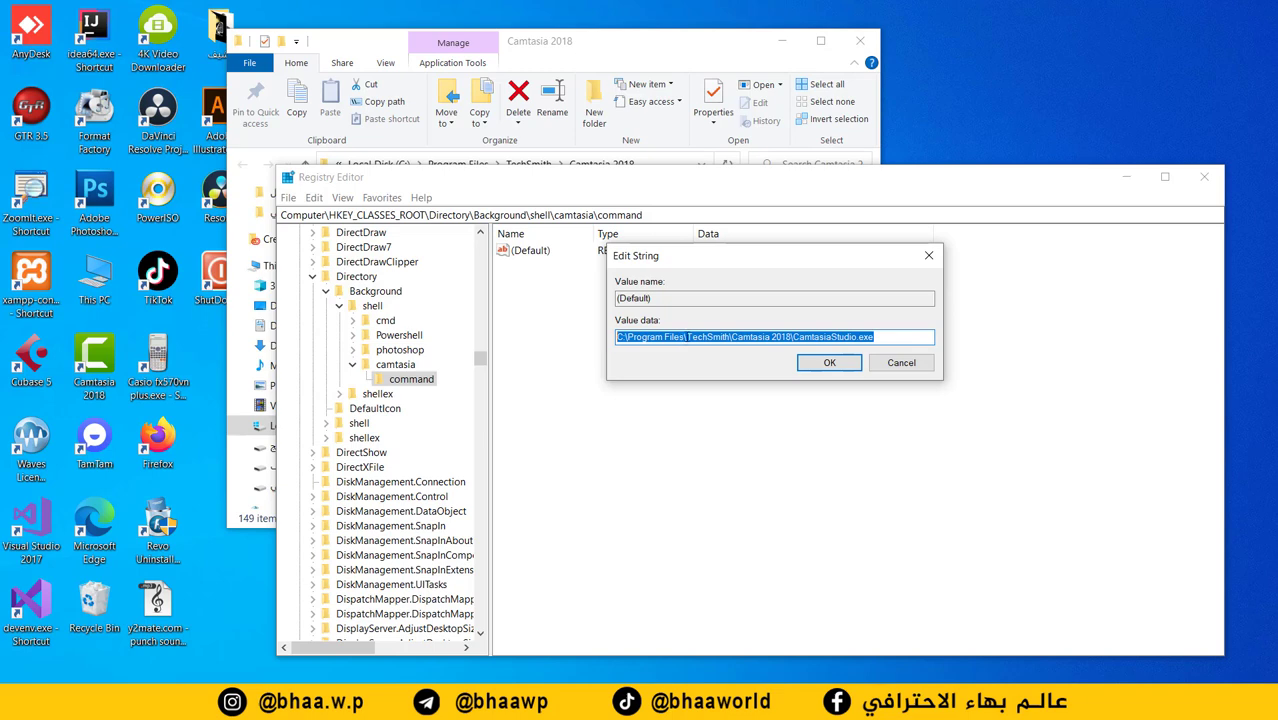
right_click(686, 336)
left_click(735, 383)
left_click(830, 362)
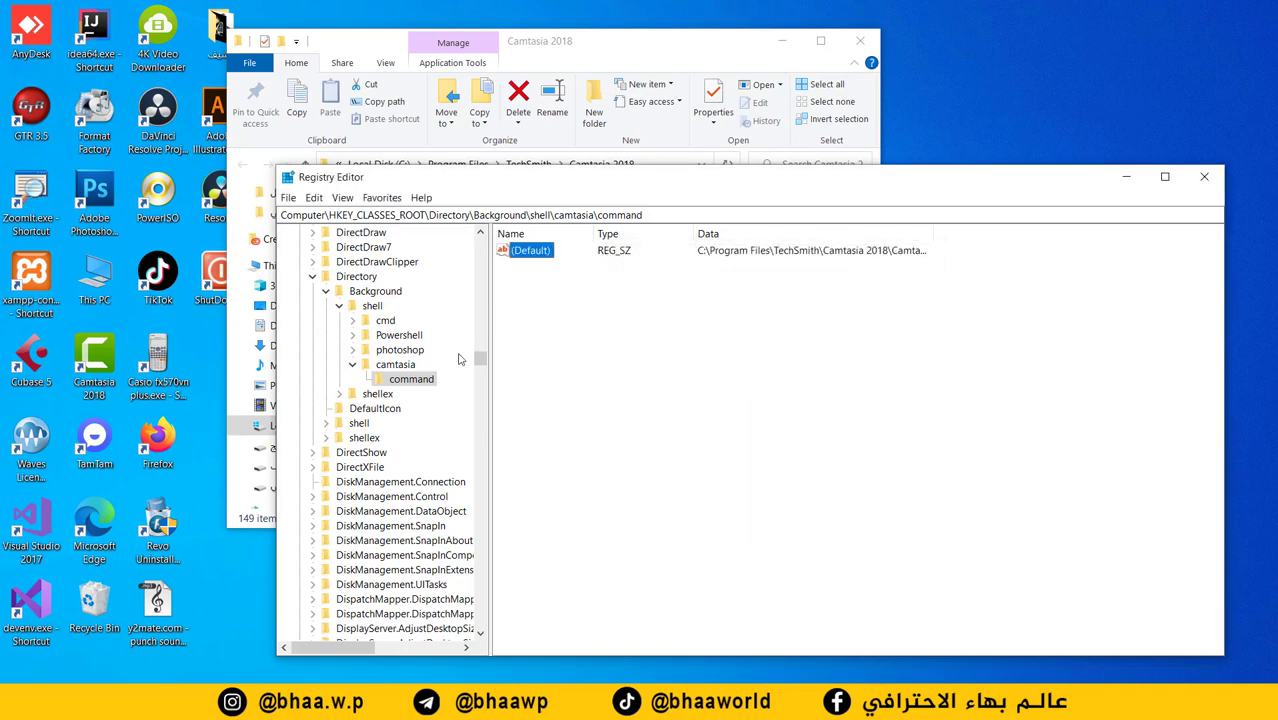
Create a new string value named icon in the camtasia key
left_click(396, 365)
left_click(414, 383)
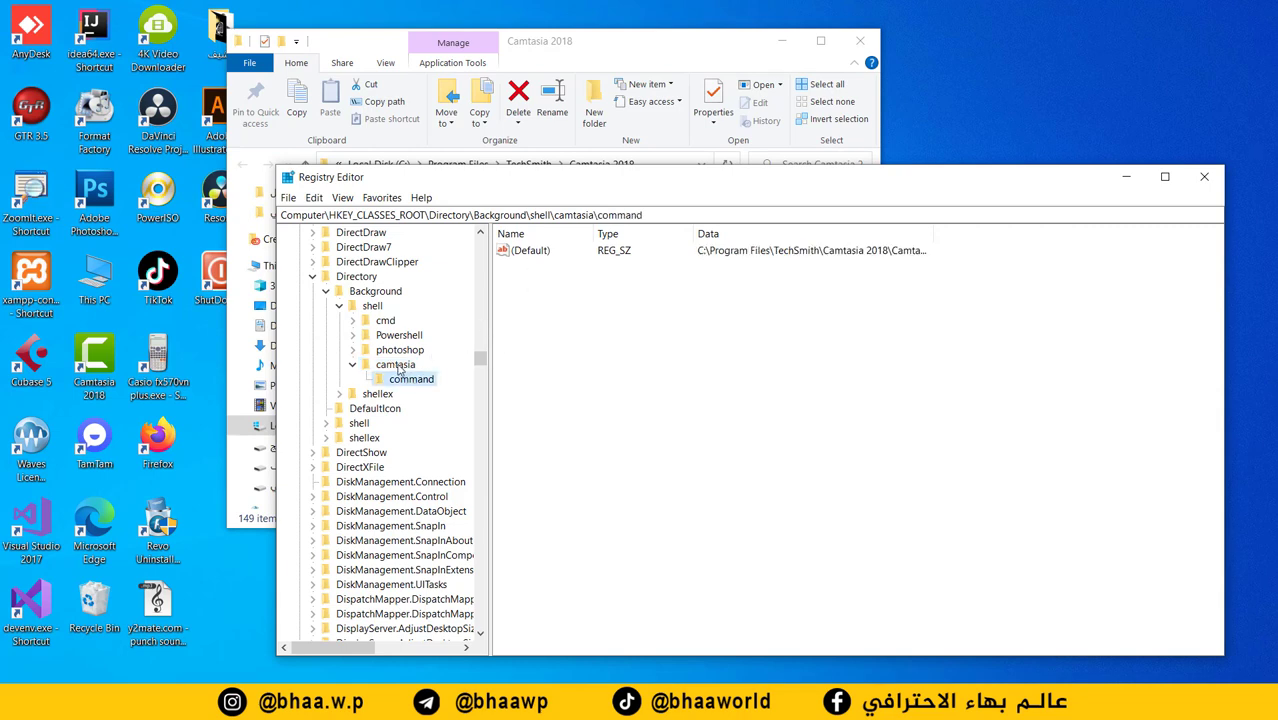
left_click(399, 366)
right_click(400, 367)
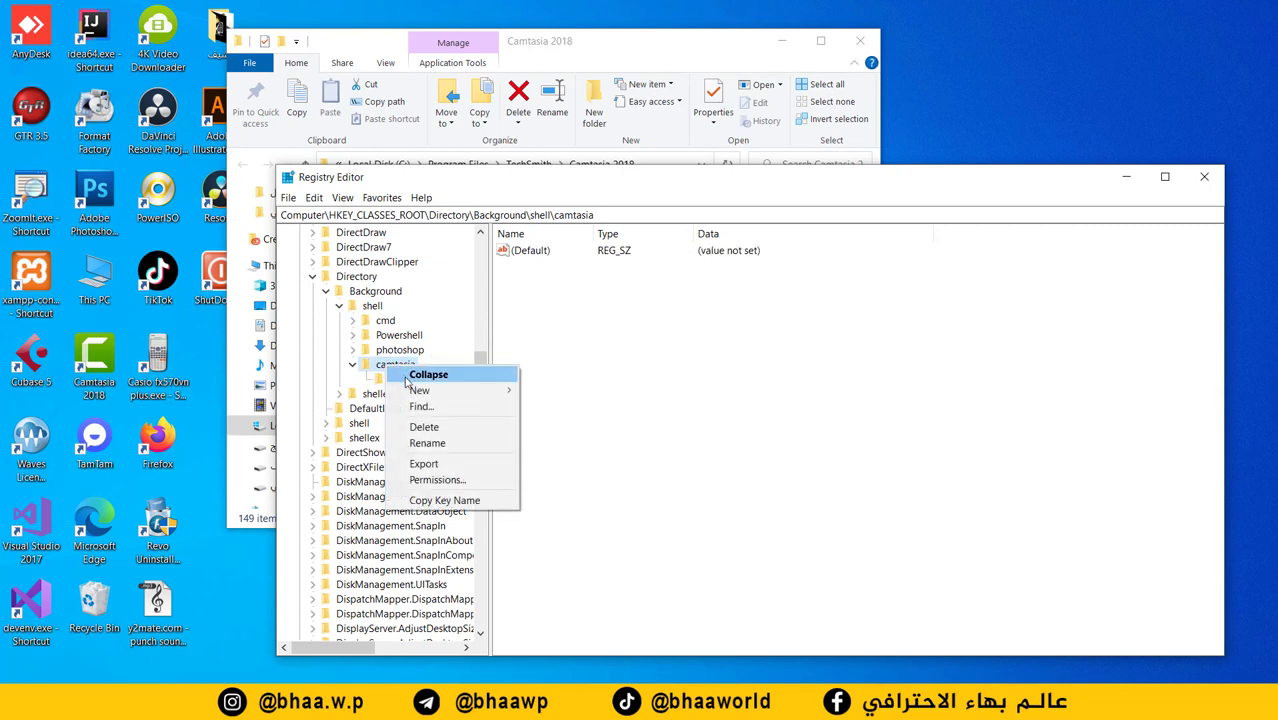
mouse_move(421, 391)
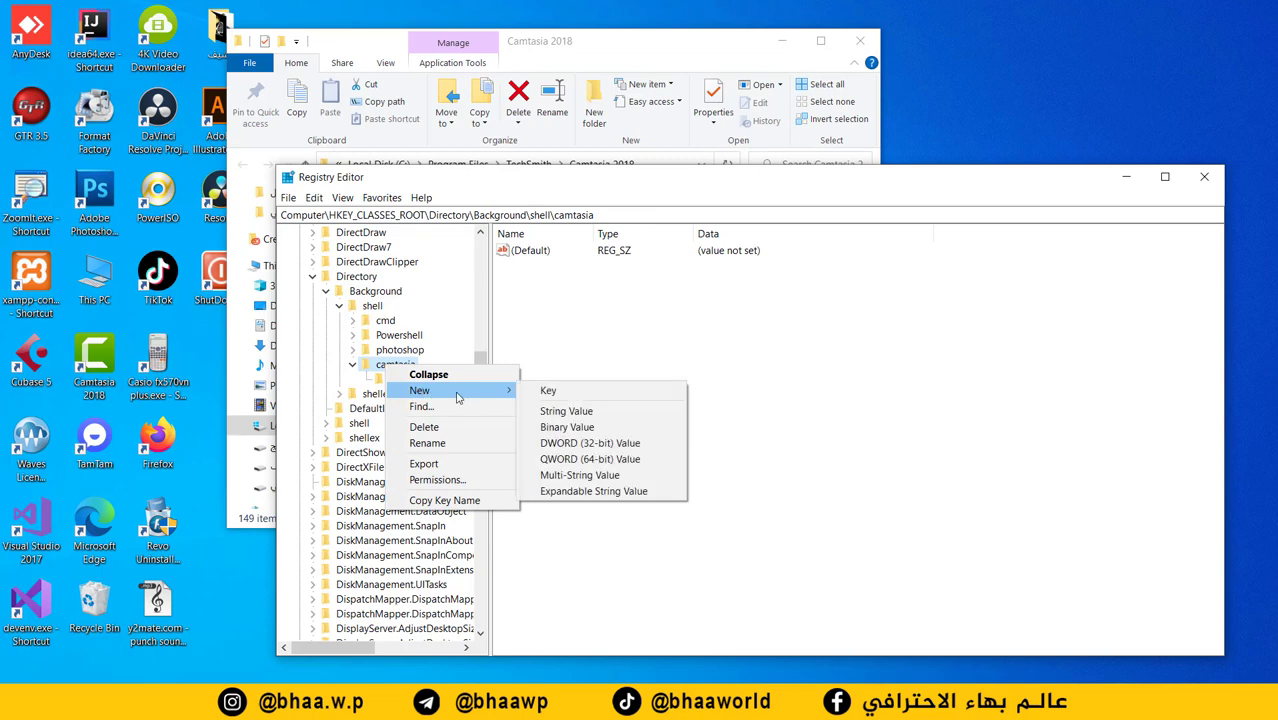
left_click(556, 414)
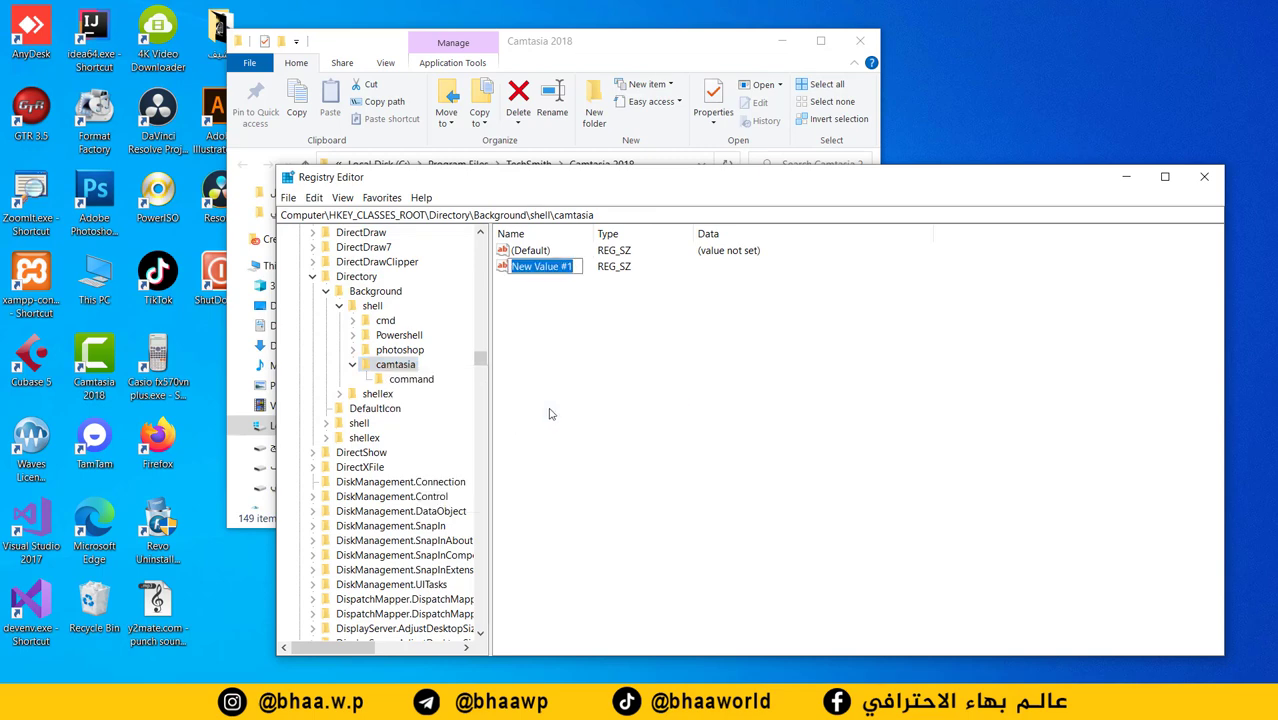
type("icon")
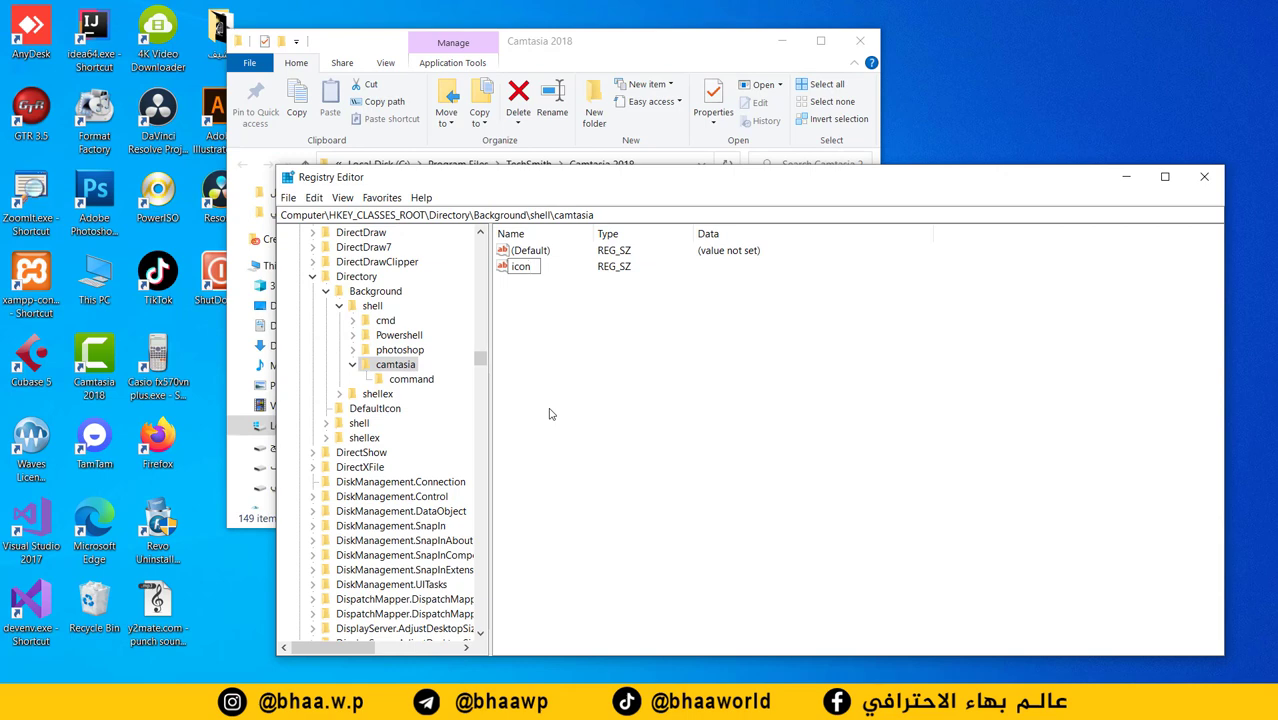
key("Return")
Set the camtasia icon value's data to the copied path C:\Program Files\TechSmith\Camtasia 2018\CamtasiaStudio.exe and save it
right_click(517, 270)
left_click(535, 277)
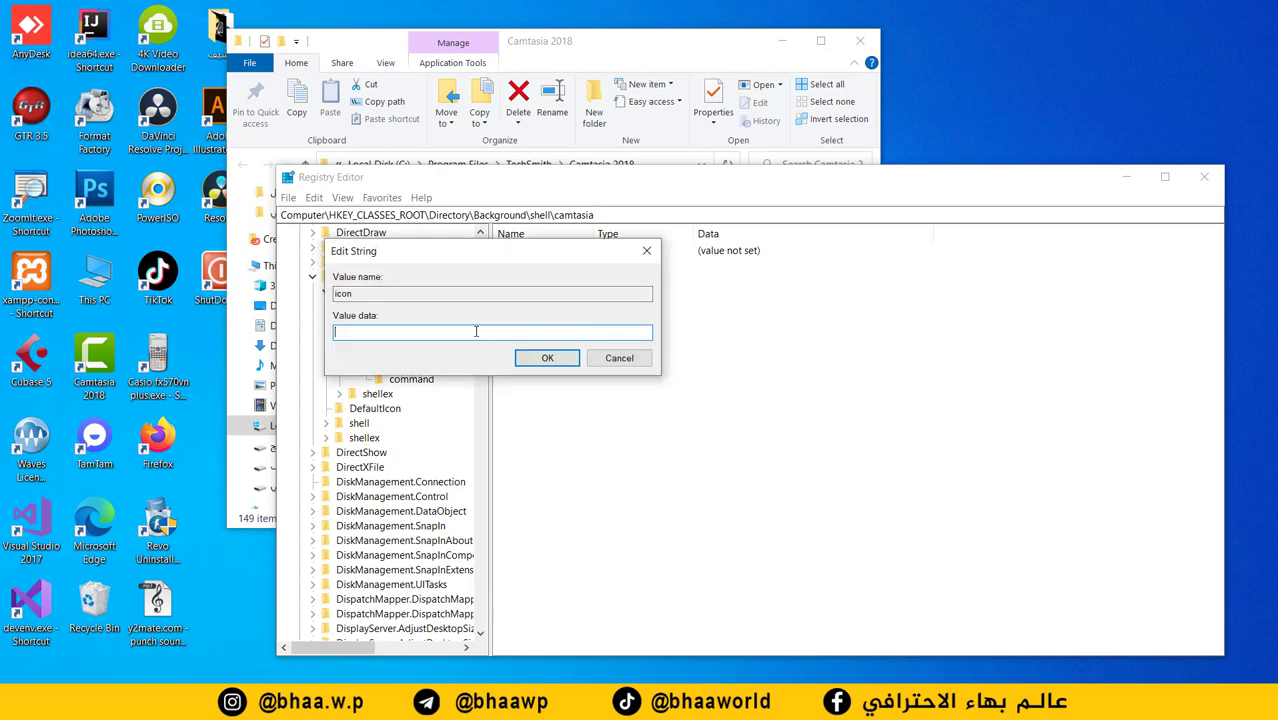
key("ctrl+v")
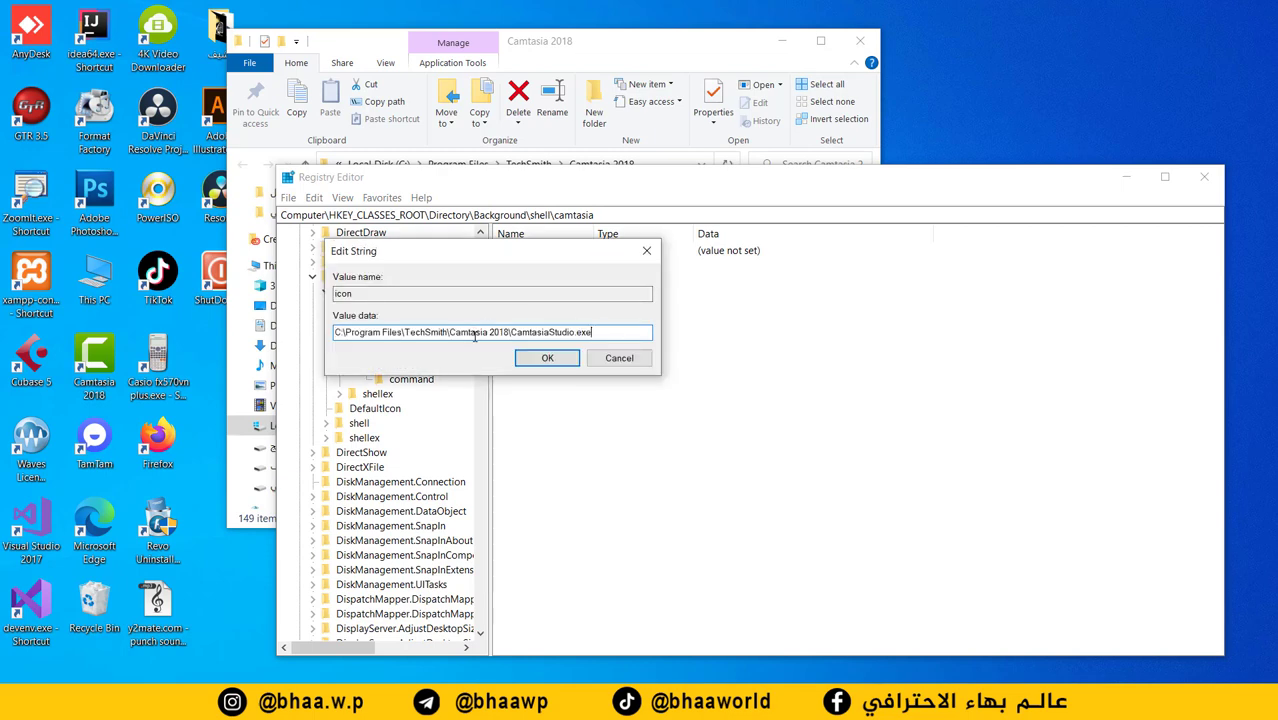
left_click(547, 358)
Check the camtasia and photoshop entries in the desktop context menu, moving the Camtasia 2018 folder window in between
right_click(1021, 76)
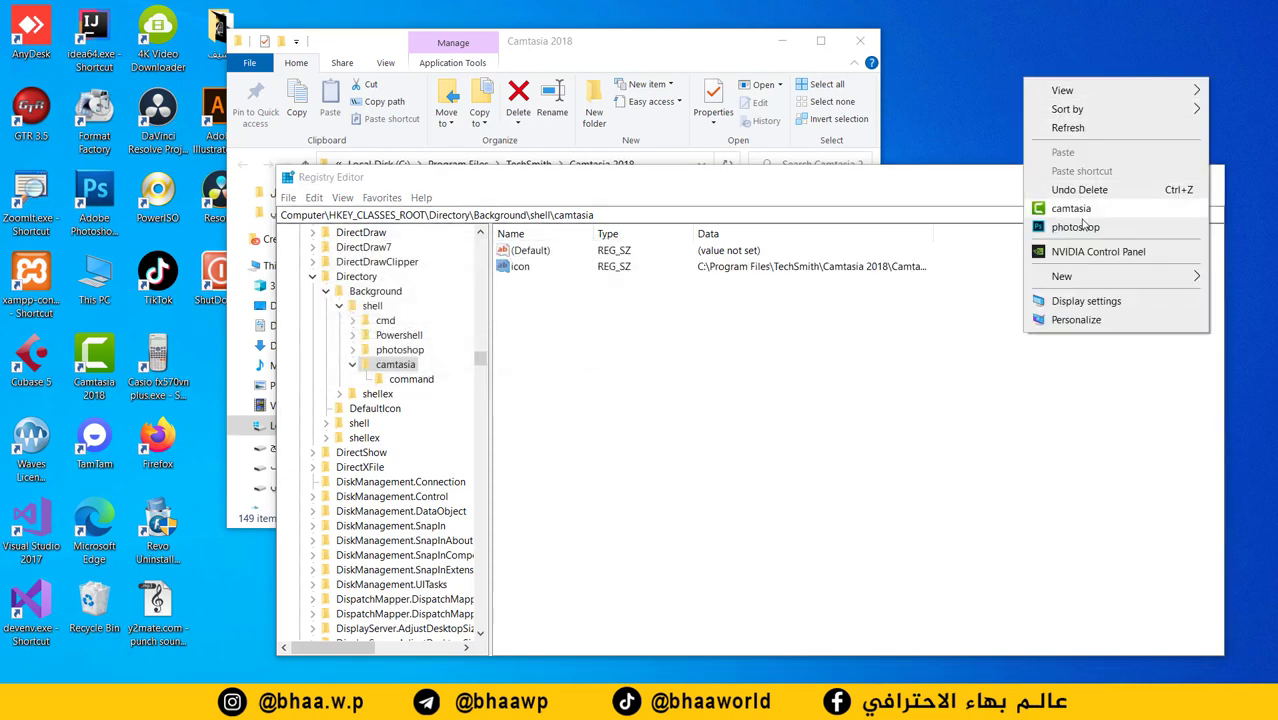
left_click(906, 143)
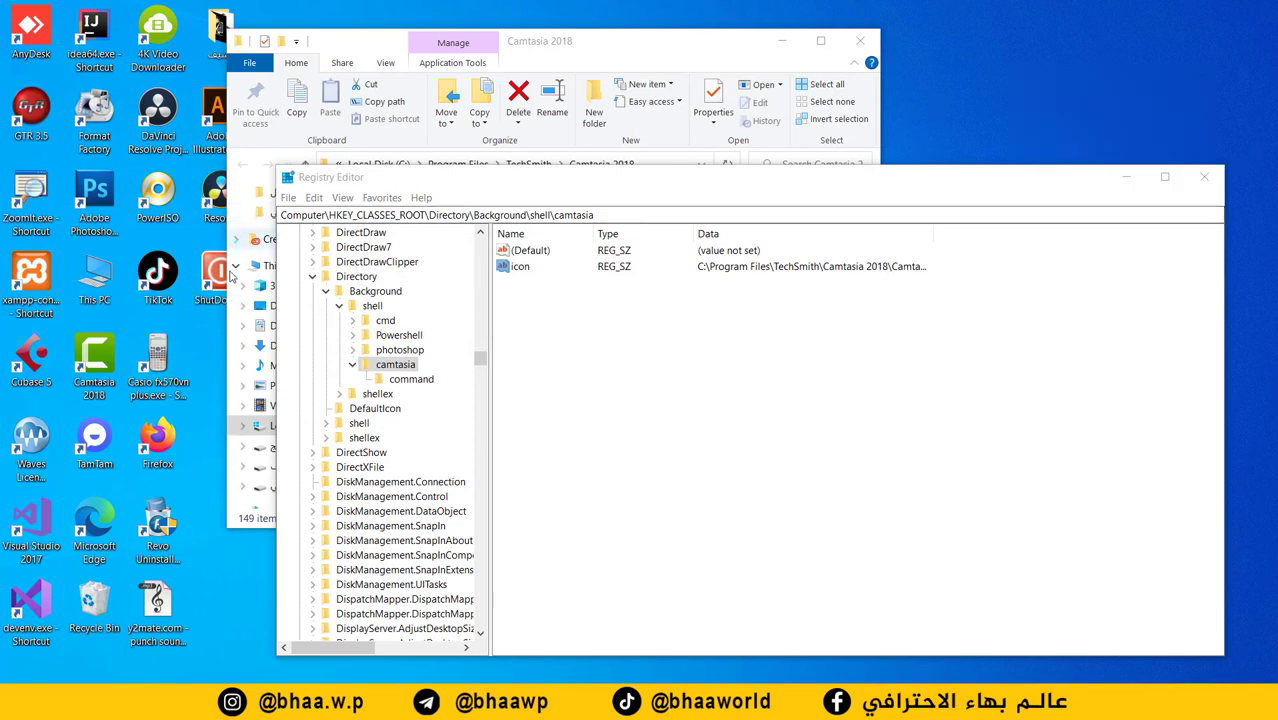
left_click_drag(364, 44, 457, 41)
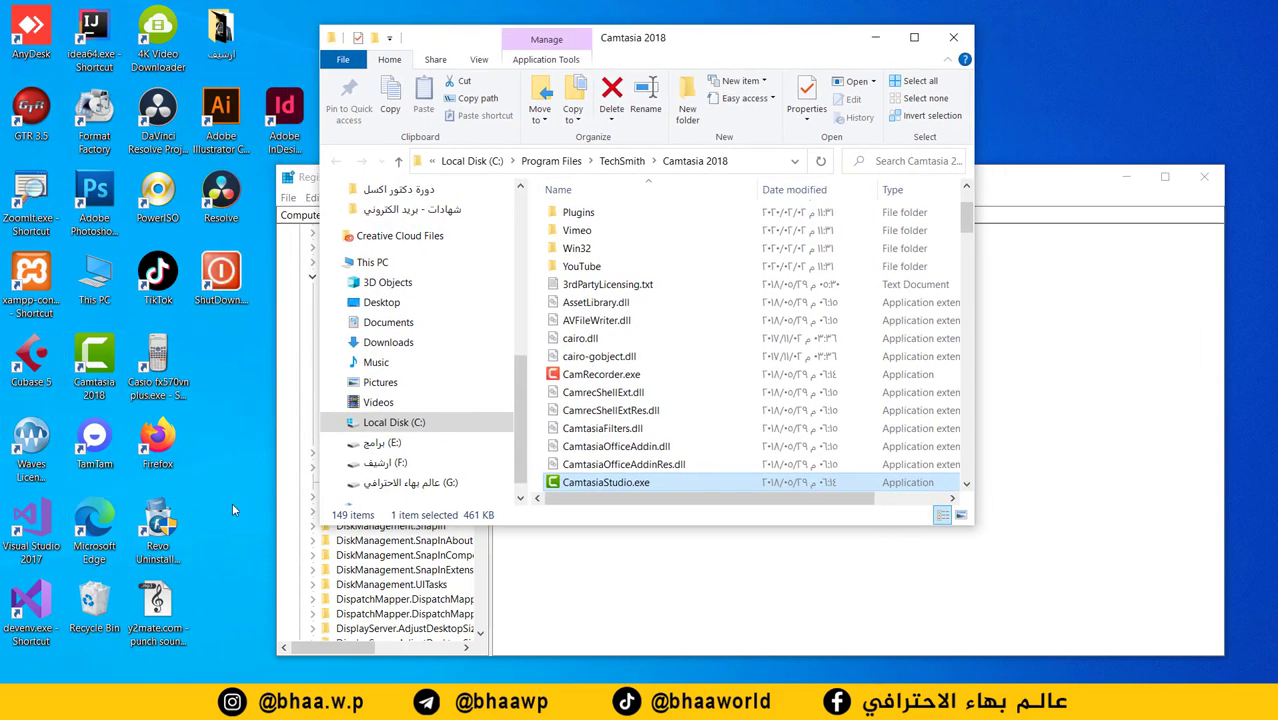
left_click(999, 100)
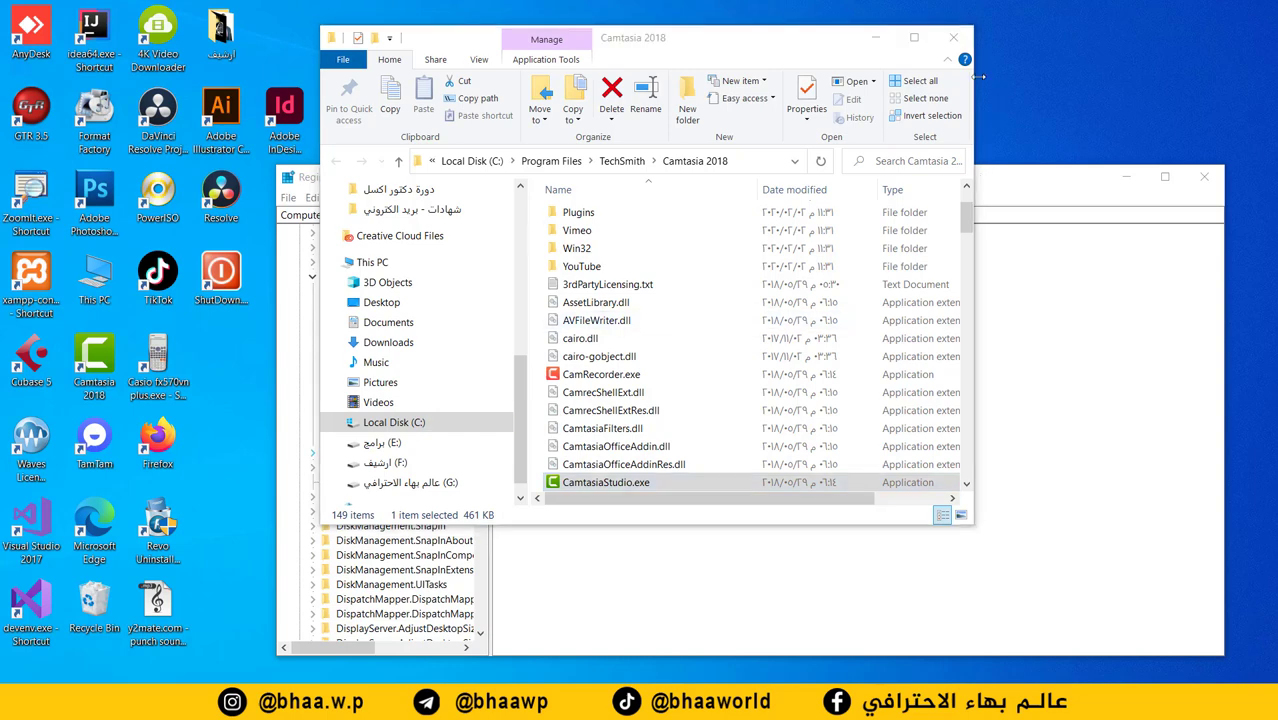
right_click(1056, 76)
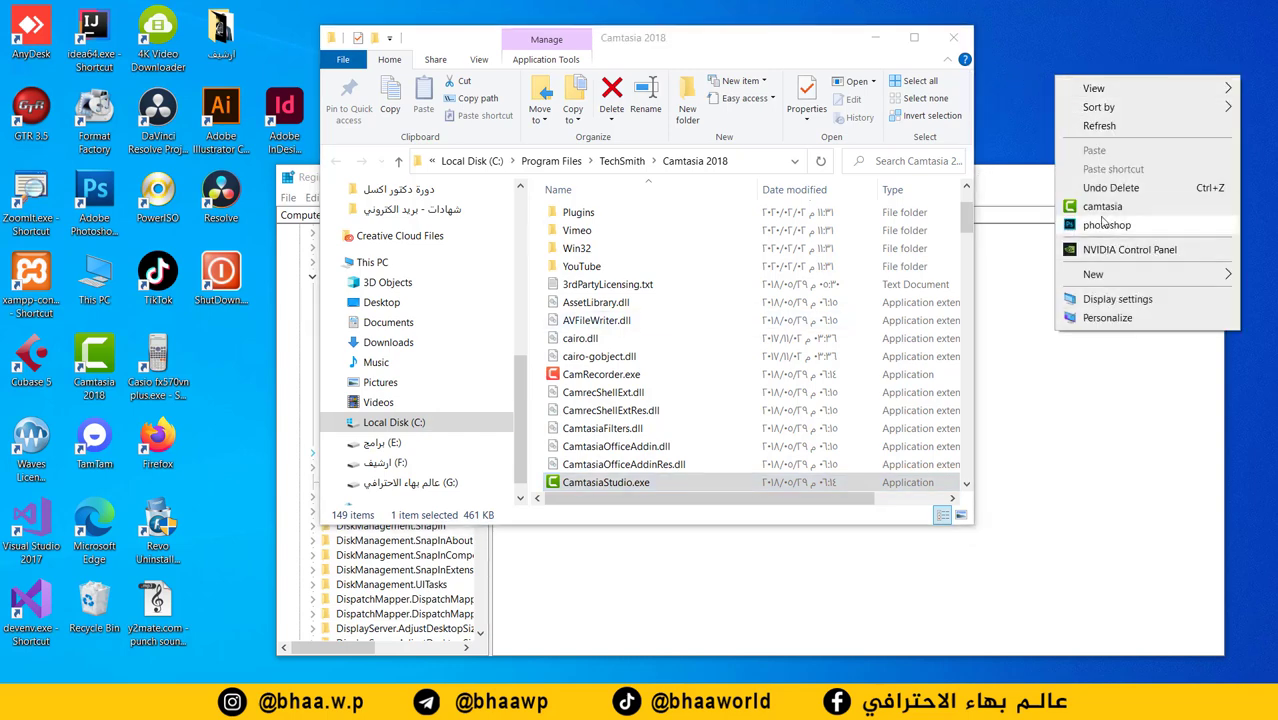